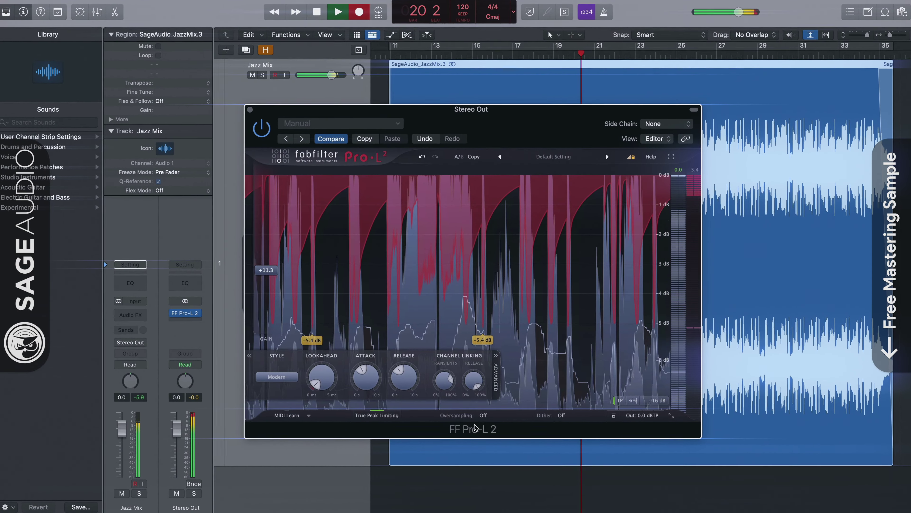
Step: Switch the Stereo Out Pro-L 2 limiter's oversampling to 8x
click(482, 415)
click(491, 431)
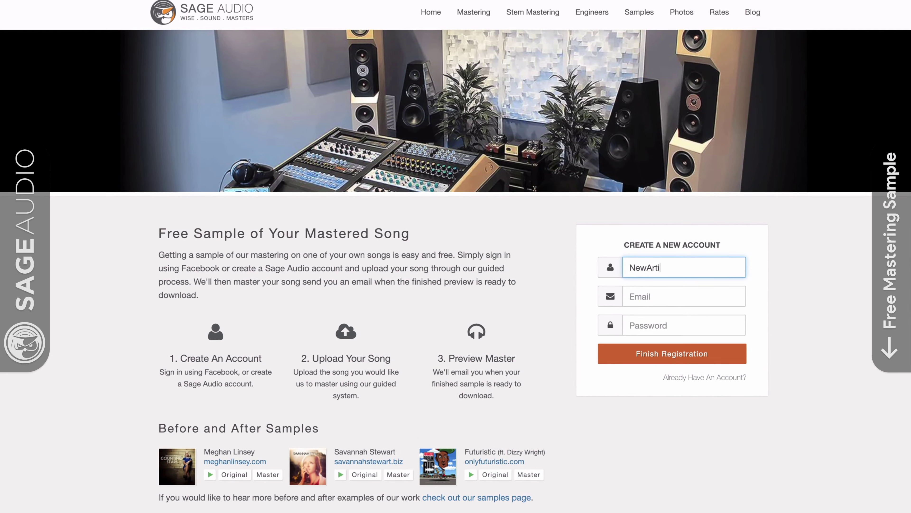
Step: Enter the account name and the e-mail address in the Sage Audio sign-up form
text(st)
key(Tab)
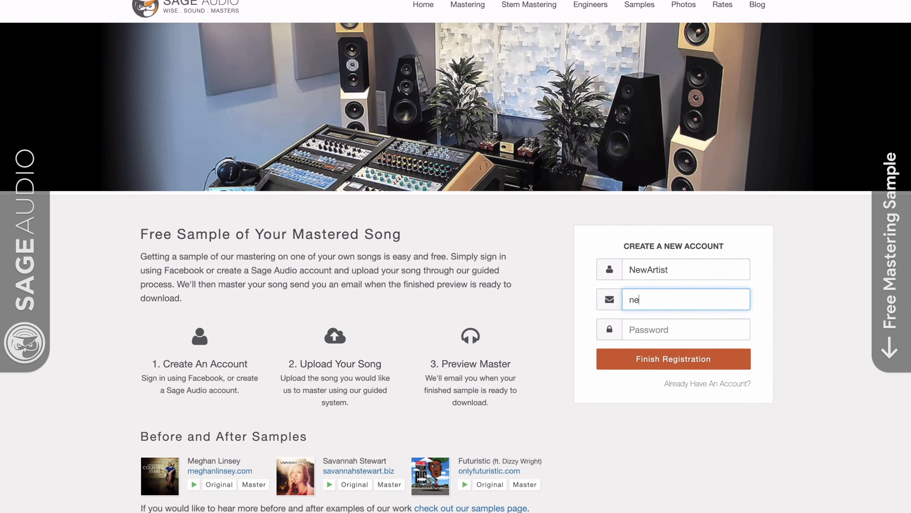
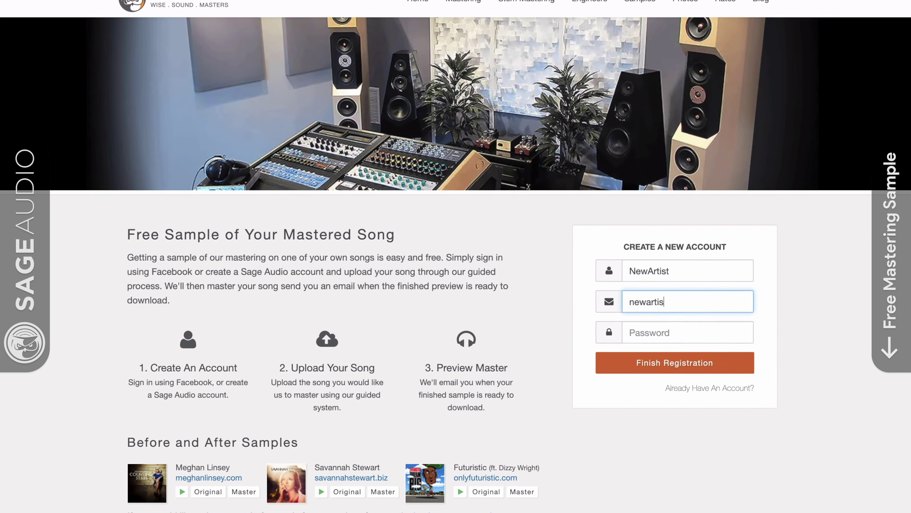
key(Tab)
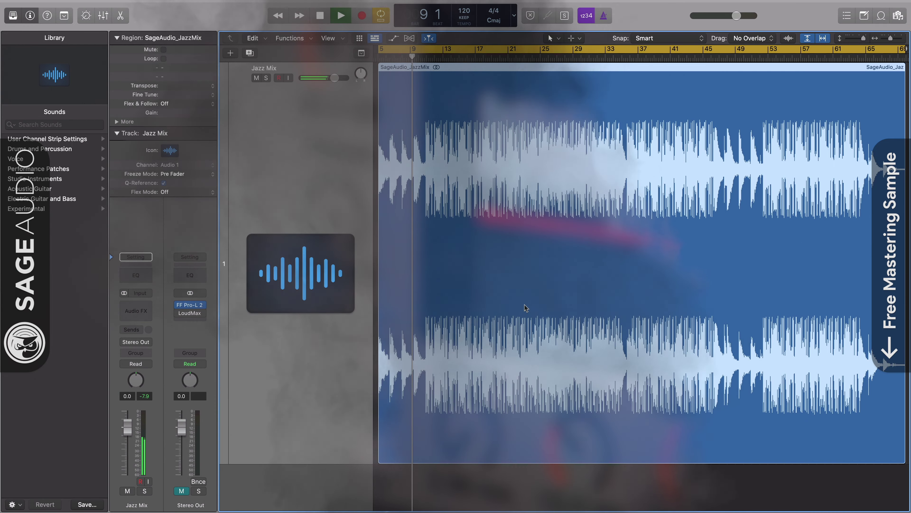
Step: Open the FF Pro-L 2 insert on the Stereo Out channel strip
click(190, 305)
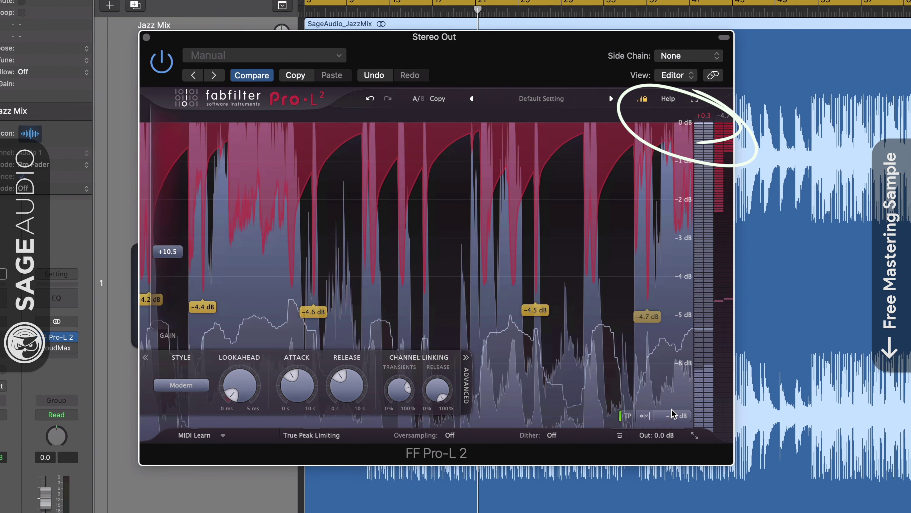
Step: Switch Pro-L 2 meters to Loudness, lower gain to +8.6 dB, and enable True Peak Limiting
click(676, 415)
click(678, 503)
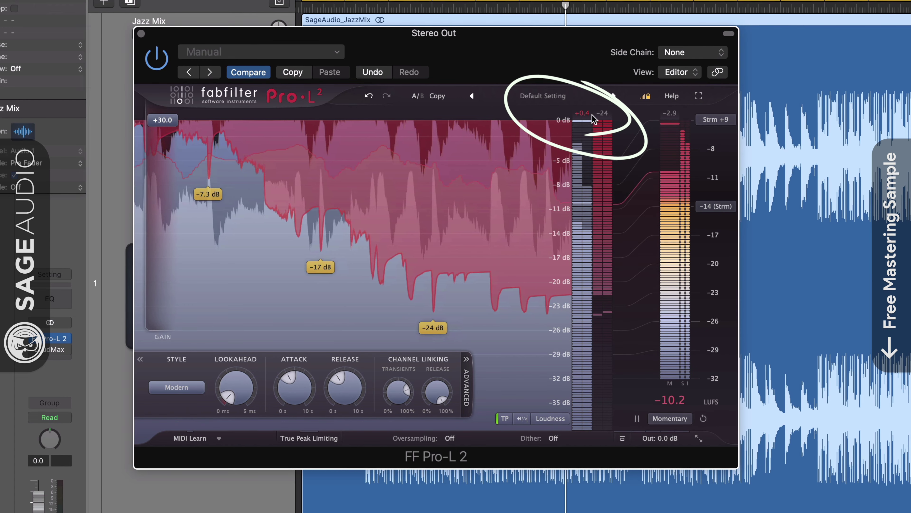
drag(164, 122, 173, 265)
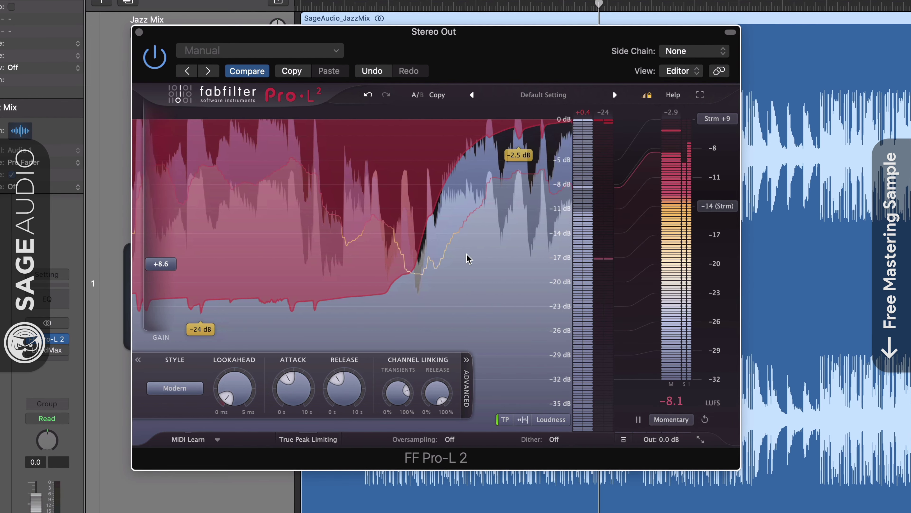
click(315, 442)
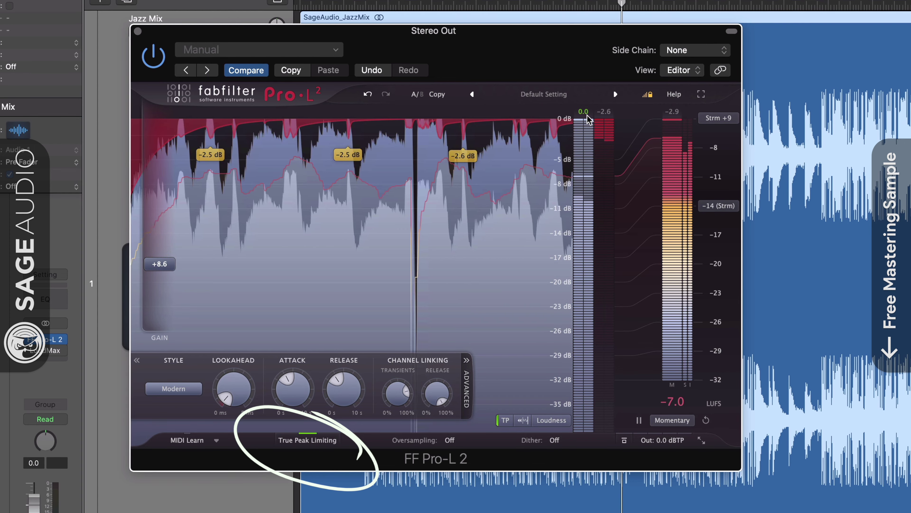
Step: Adjust the Pro-L 2 gain, finally settling it at +5.0 dB
mouse_move(172, 265)
drag(172, 265, 174, 232)
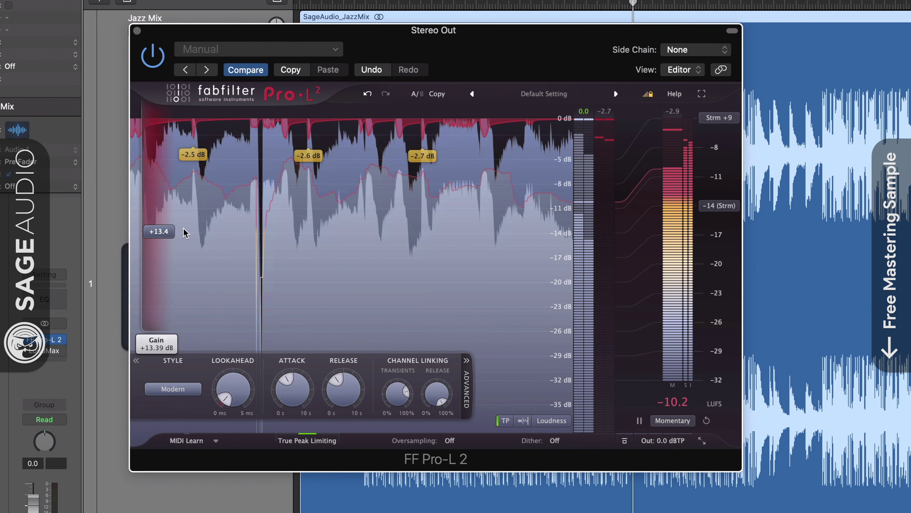
drag(364, 39, 523, 44)
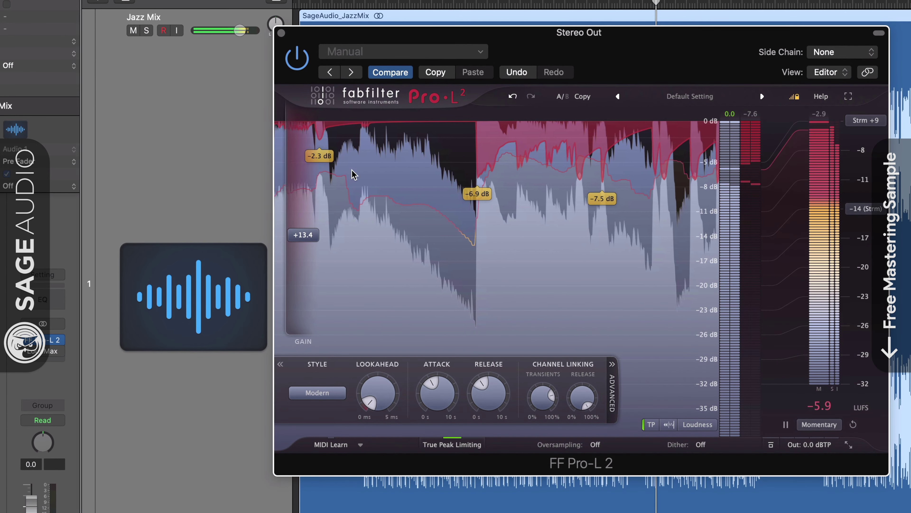
drag(303, 235, 303, 292)
Step: Open the LoudMax limiter on Stereo Out, nudge its window, and close it
click(40, 352)
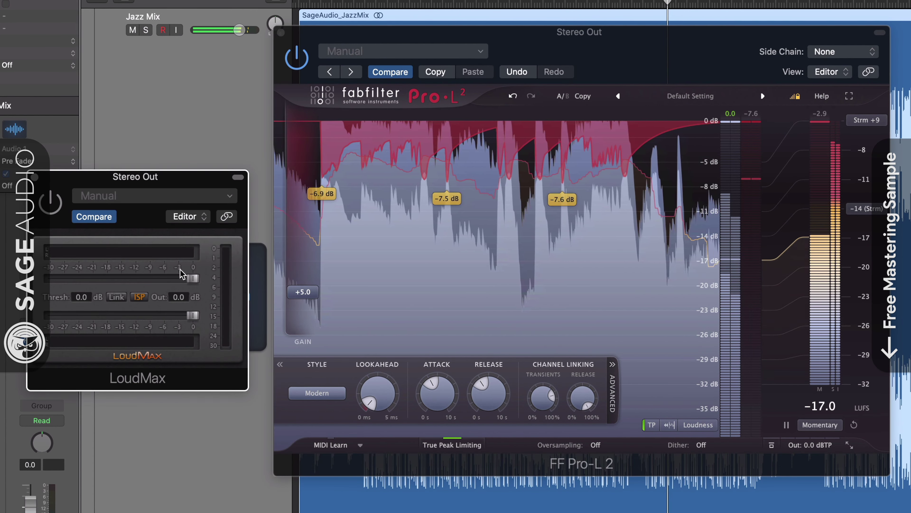
drag(172, 182, 172, 179)
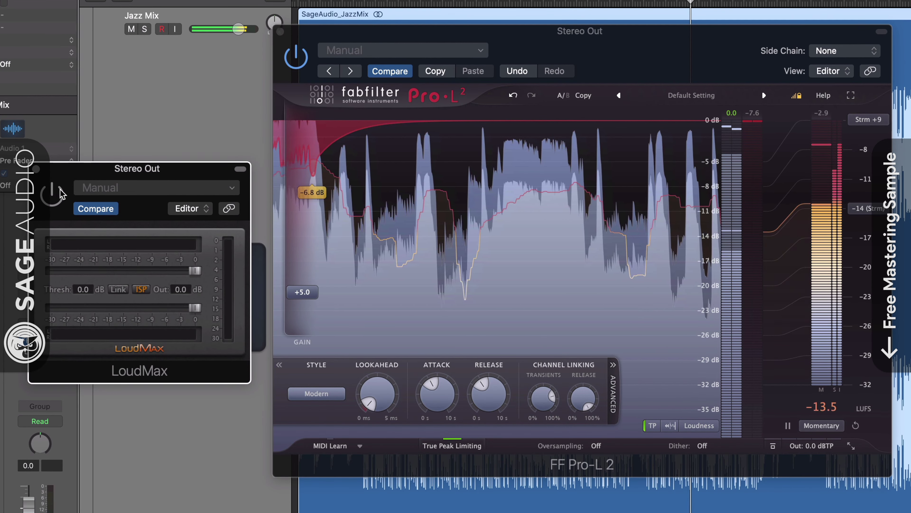
key(super+w)
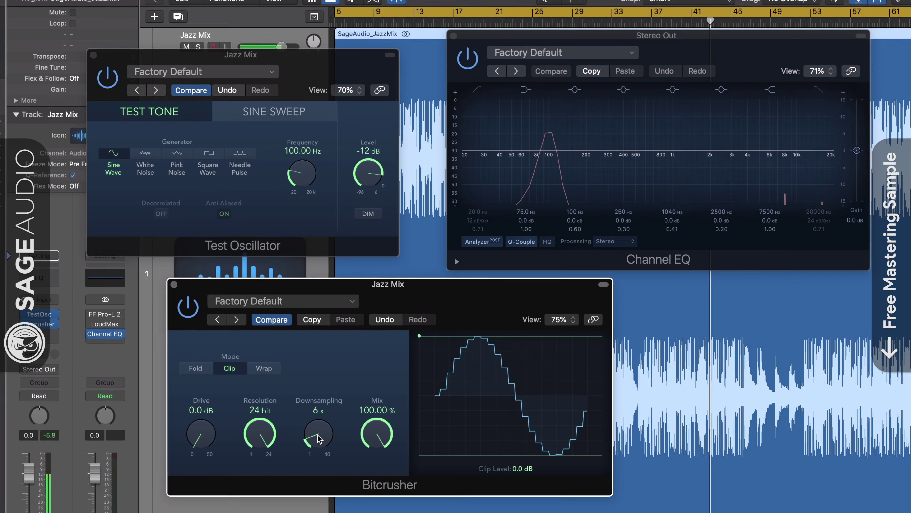
Step: Raise Bitcrusher downsampling to 7x and sweep the test tone frequency up toward 900 Hz
drag(318, 451, 318, 445)
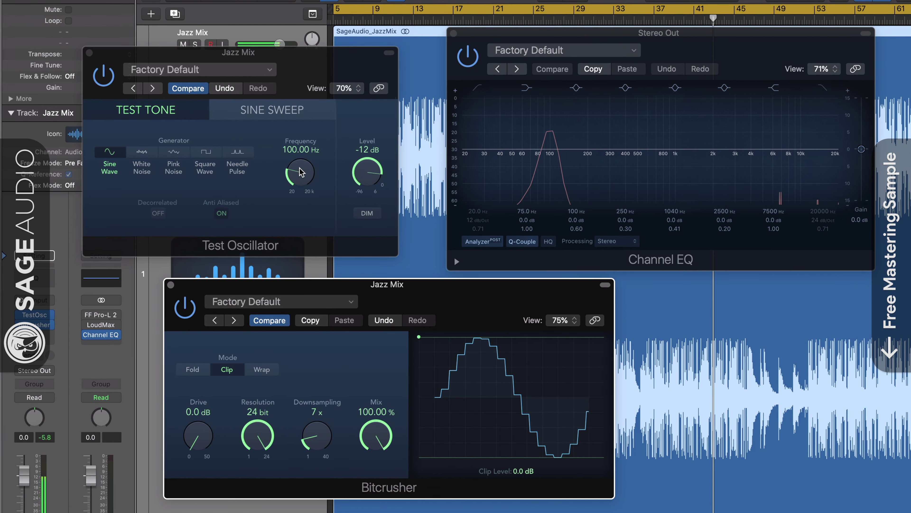
drag(300, 172, 307, 105)
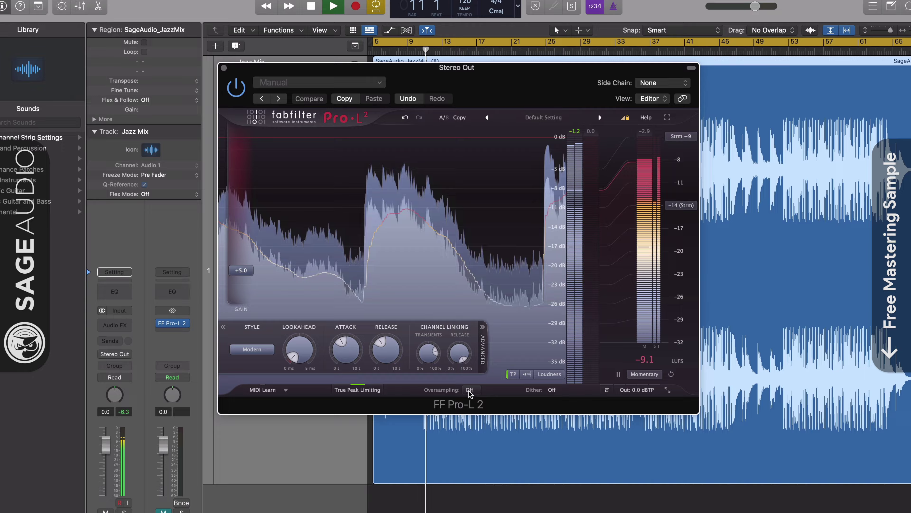
Step: Step Pro-L 2 oversampling through 2x and 4x to 8x, raising gain to about +9.1 dB
click(468, 375)
click(423, 406)
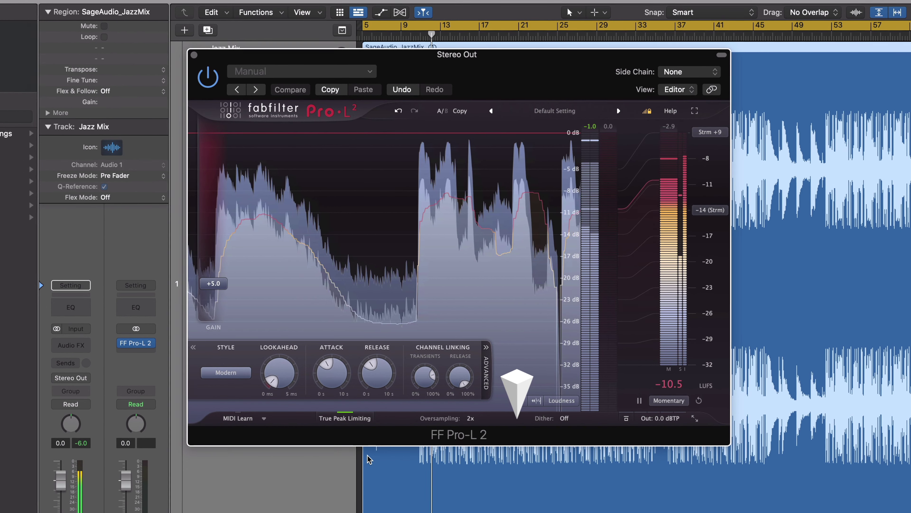
click(473, 418)
click(486, 456)
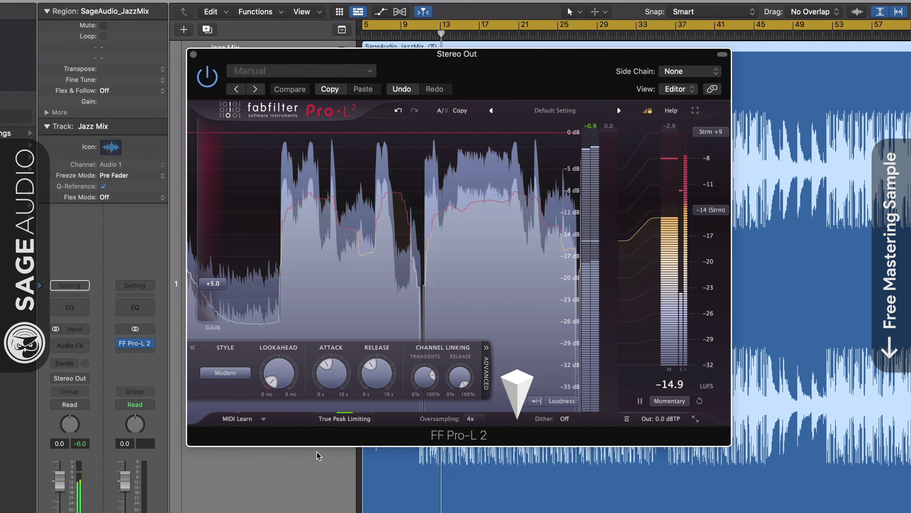
click(475, 421)
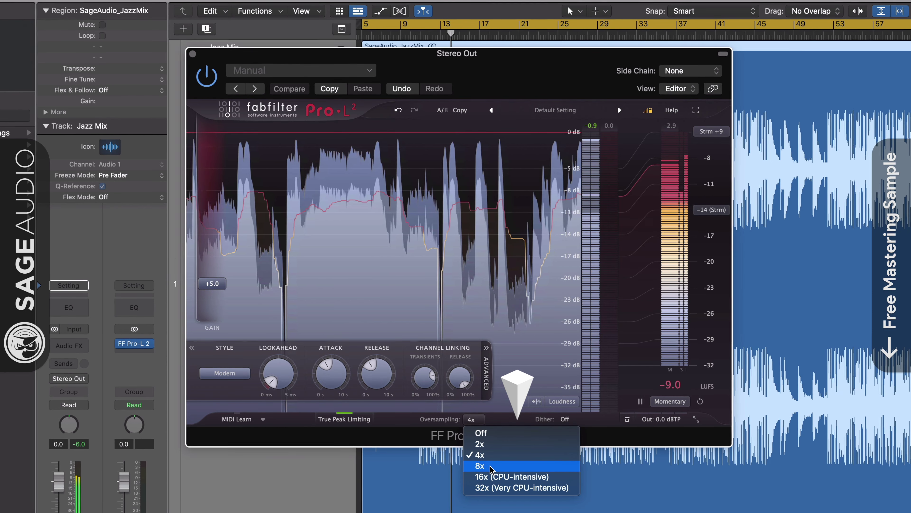
click(480, 465)
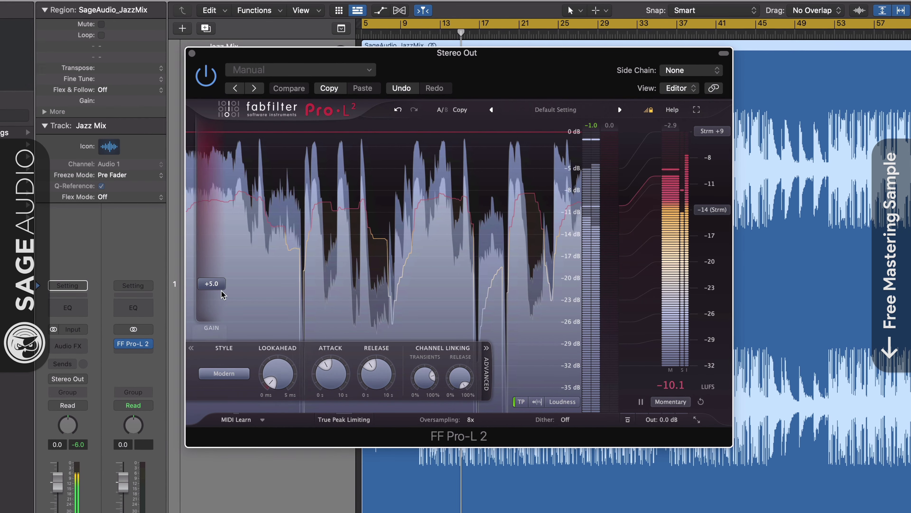
drag(211, 284, 220, 259)
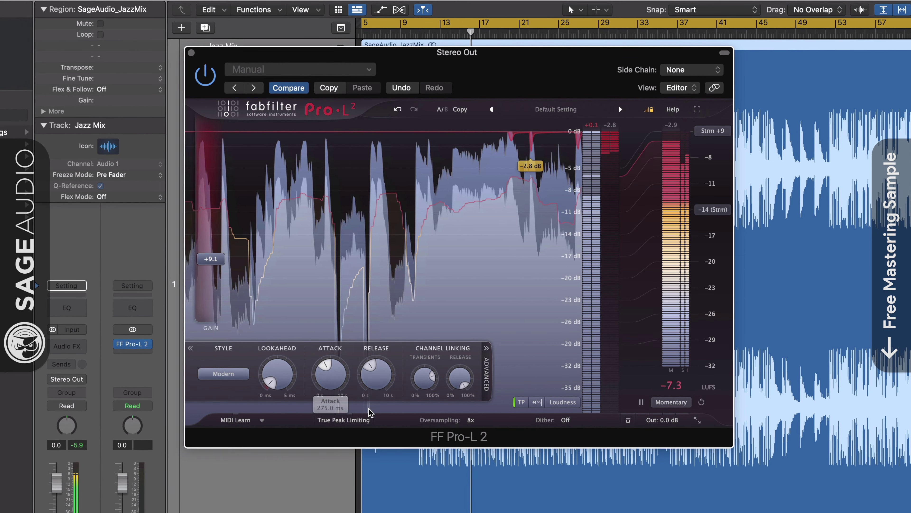
Step: Try 16x oversampling, enable True Peak Limiting, return to 8x, and use the -16 dB meter scale
click(480, 424)
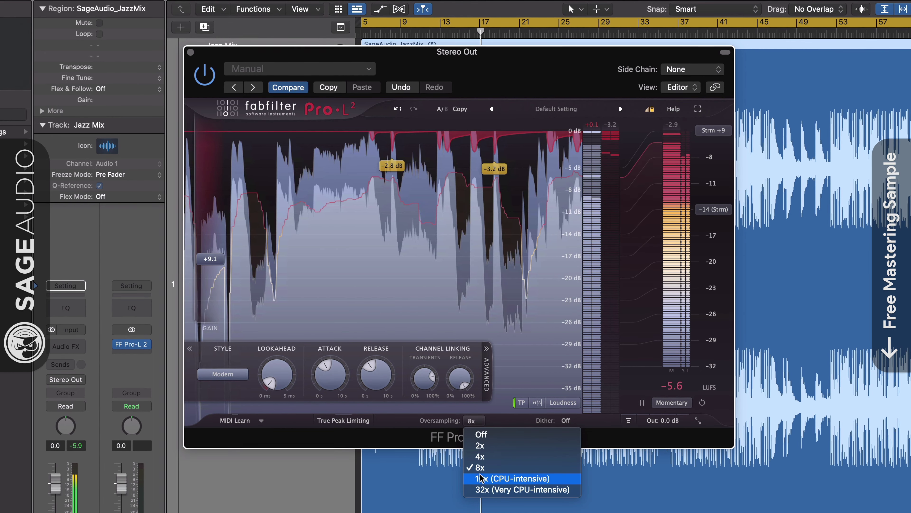
click(481, 478)
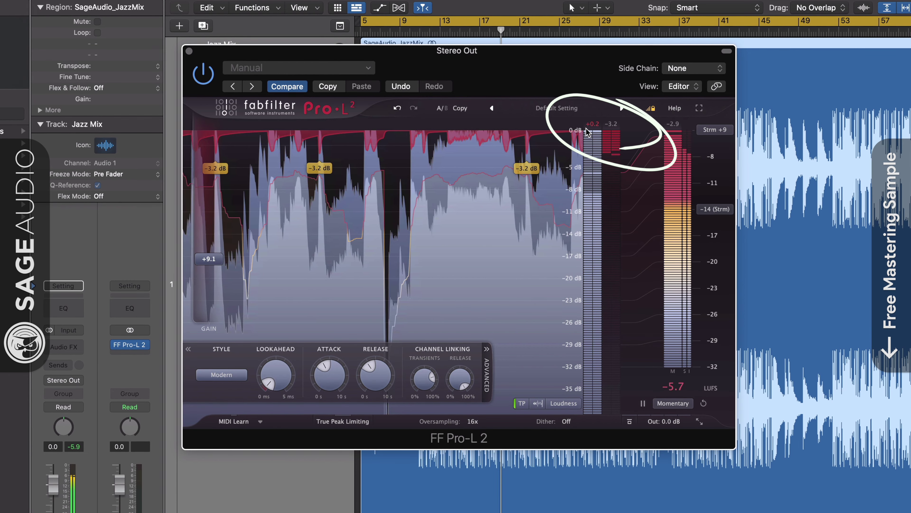
click(343, 422)
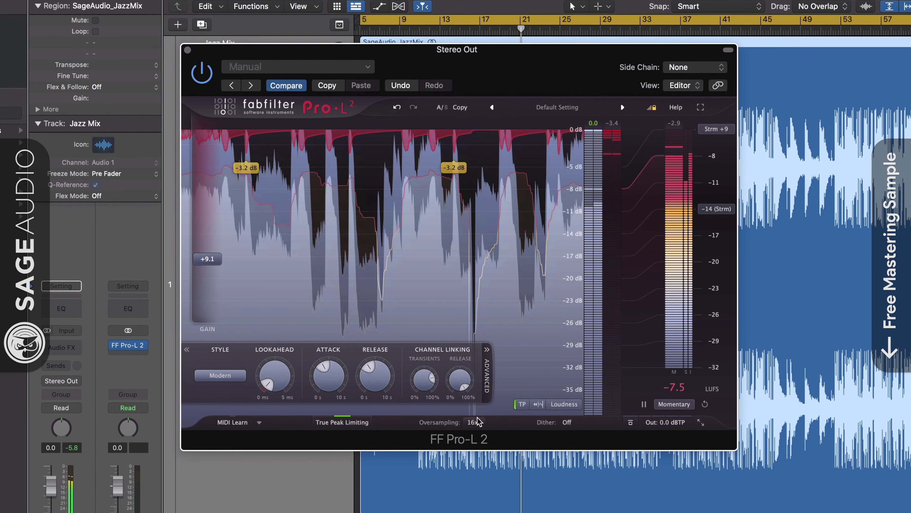
click(473, 422)
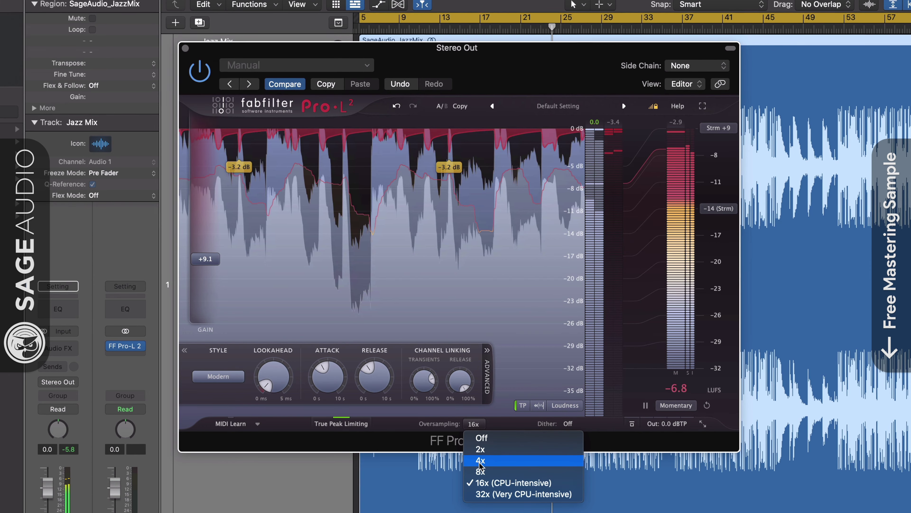
click(480, 471)
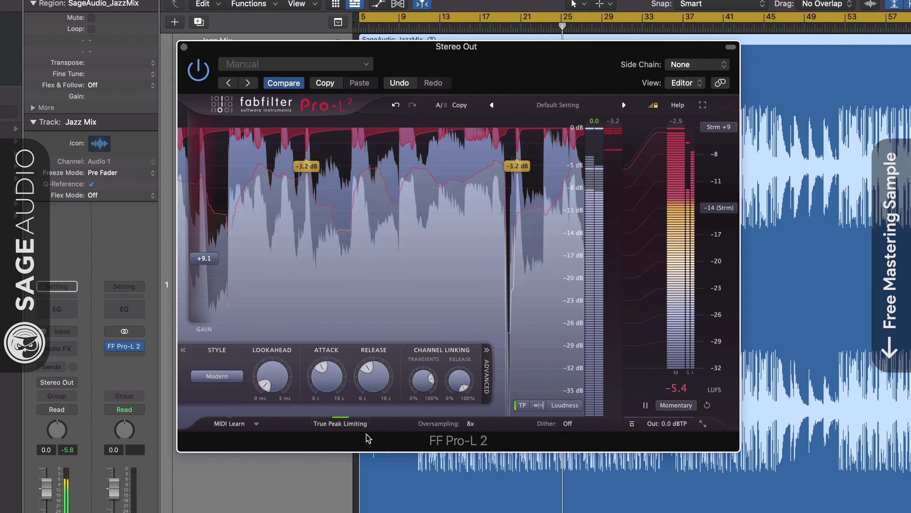
click(569, 406)
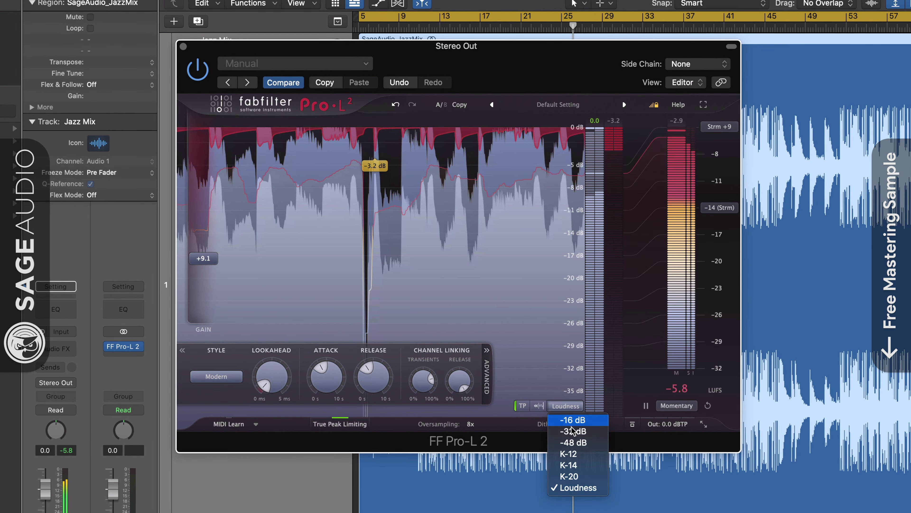
click(573, 419)
Step: Lower the Pro-L 2 output ceiling to -0.98 dBTP and look over the oversampling rates
drag(668, 385, 667, 395)
drag(666, 453, 666, 489)
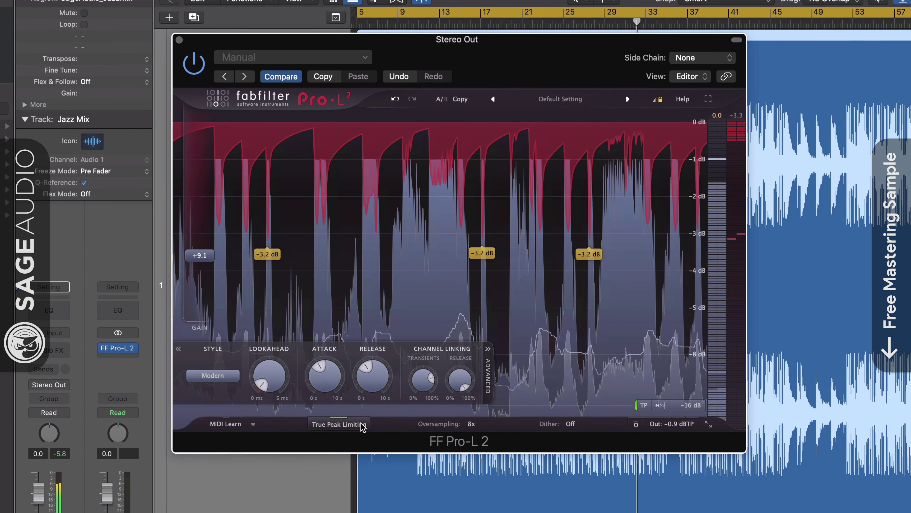
click(472, 425)
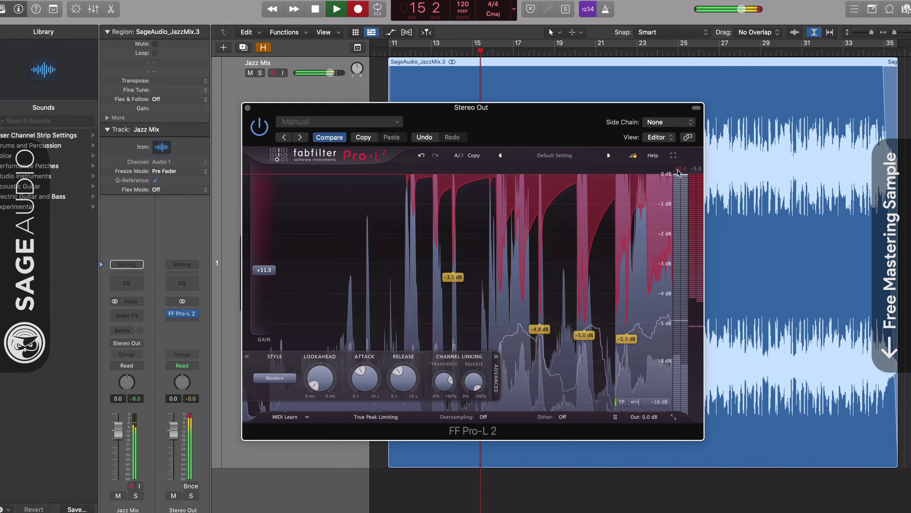
Step: Toggle True Peak Limiting back on, audition 8x oversampling, then switch oversampling Off
mouse_move(409, 381)
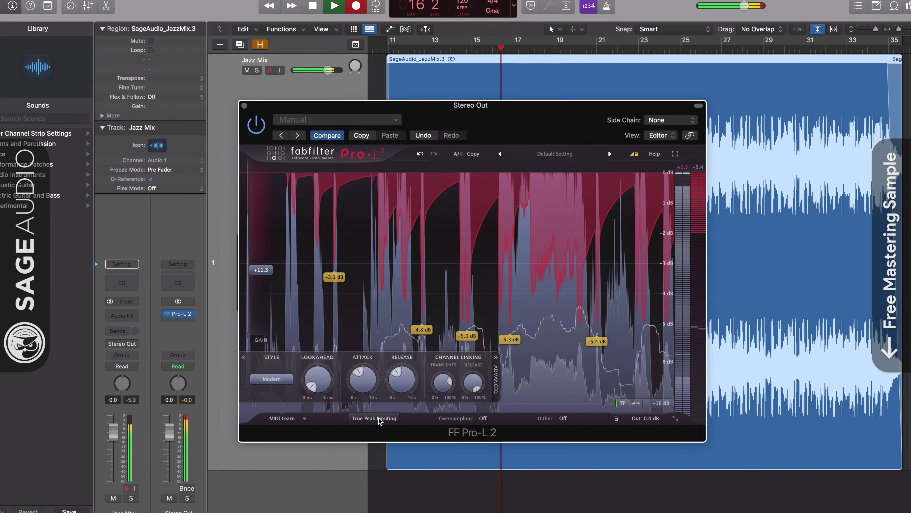
click(375, 418)
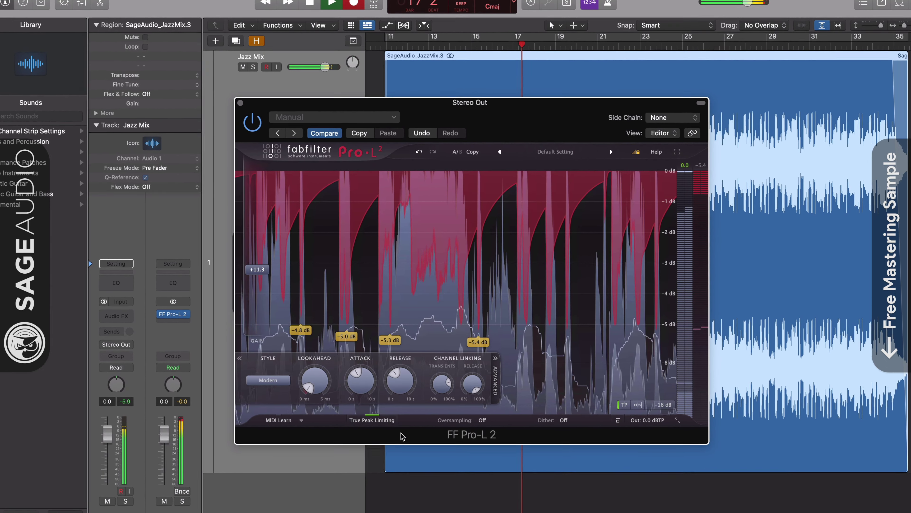
click(371, 422)
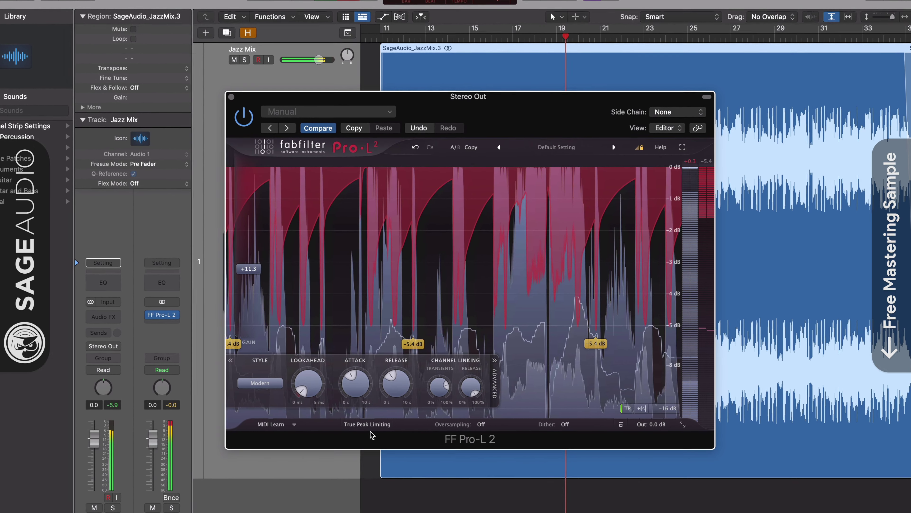
click(368, 424)
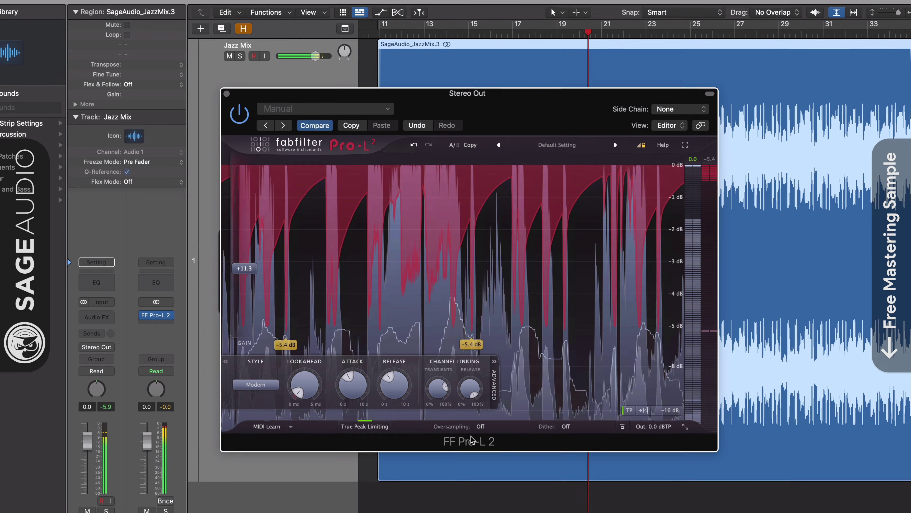
click(481, 426)
click(488, 472)
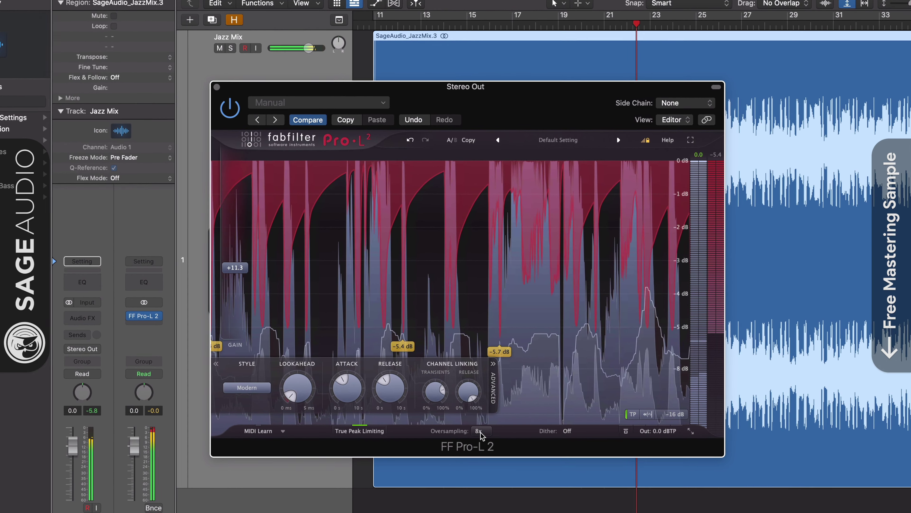
click(479, 430)
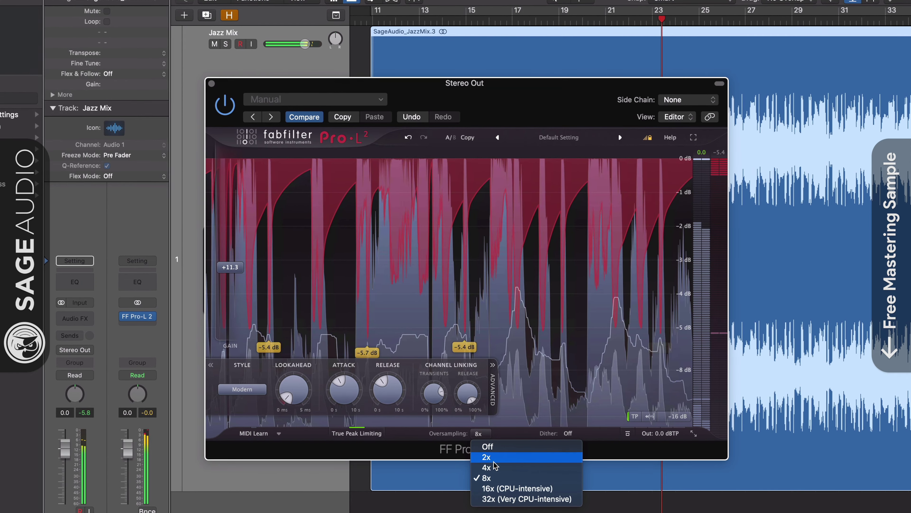
click(503, 449)
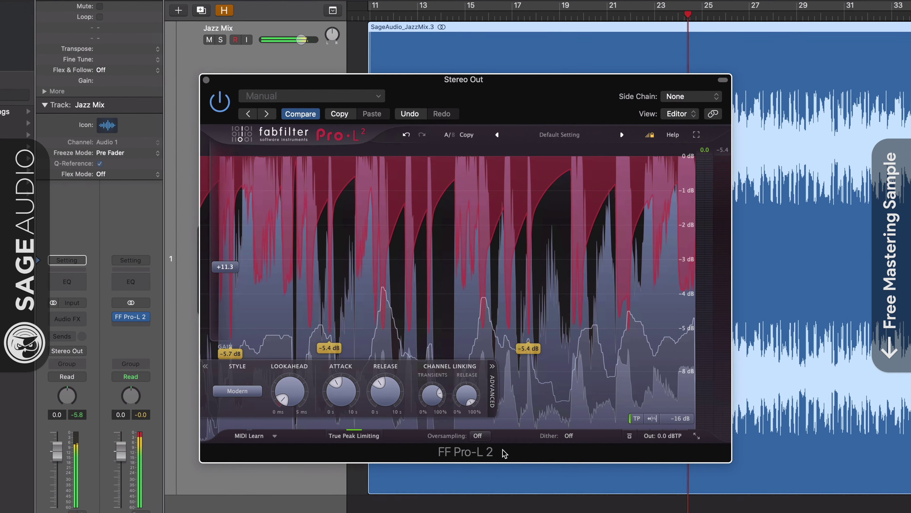
Step: Re-enable True Peak Limiting, audition 16x oversampling, then turn oversampling Off again
click(362, 440)
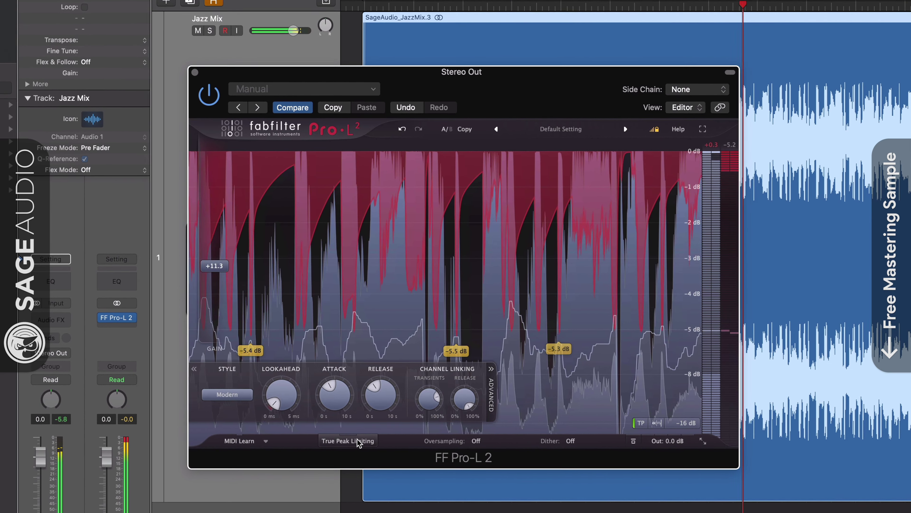
click(356, 444)
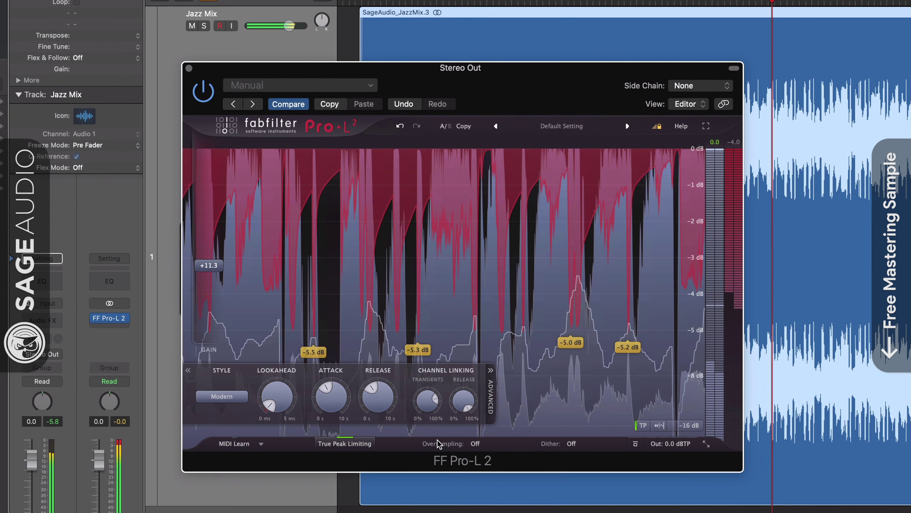
click(480, 446)
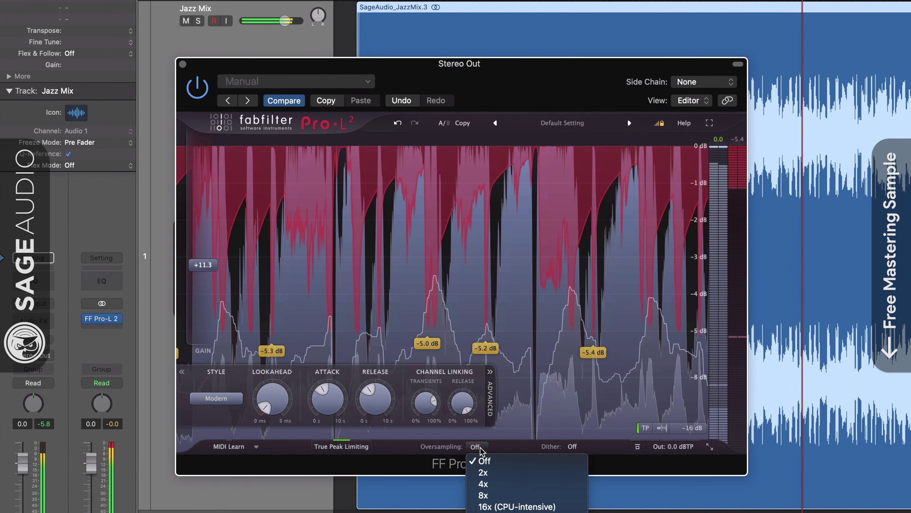
click(482, 508)
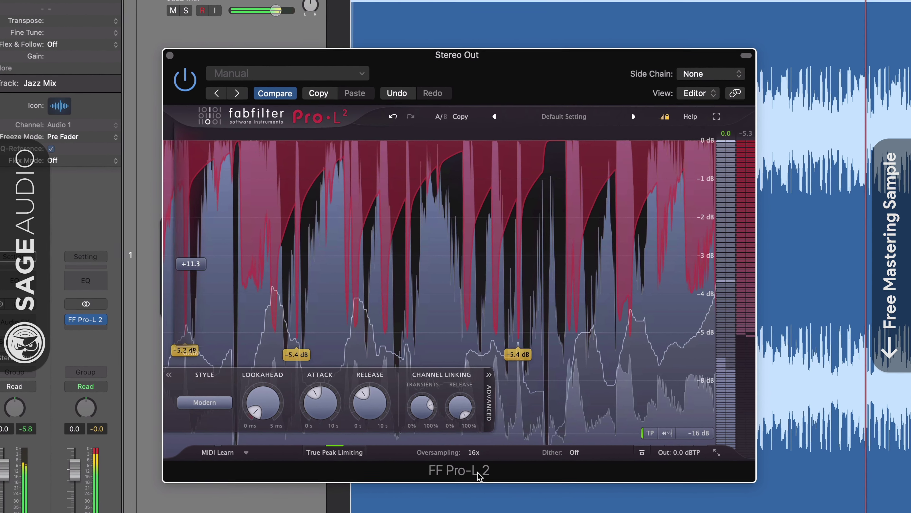
click(476, 460)
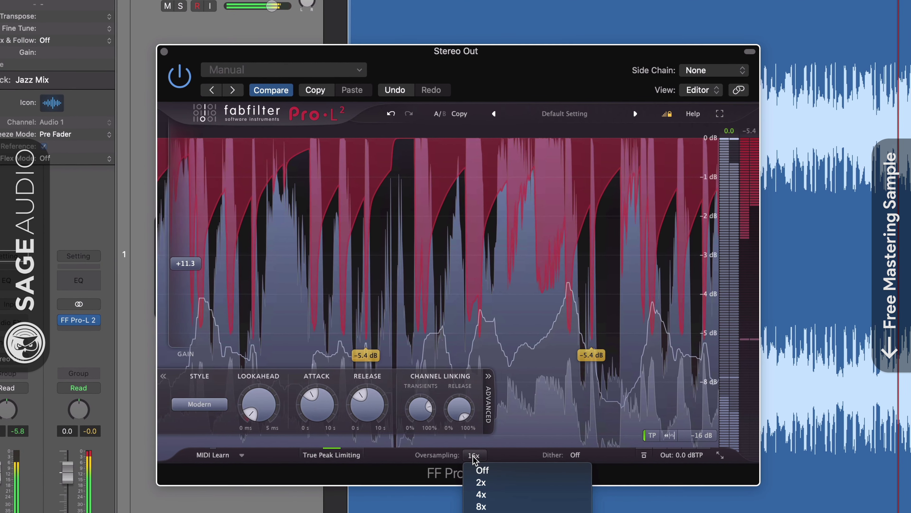
click(546, 473)
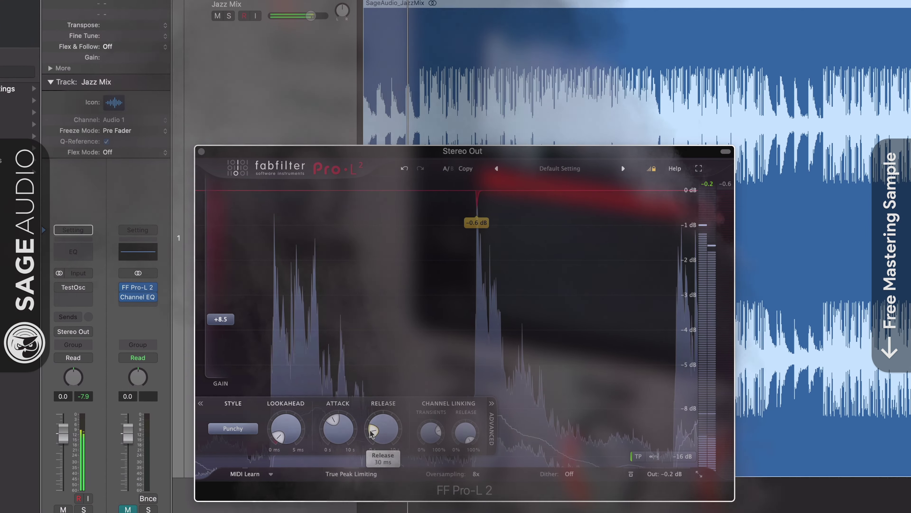
Step: Feed the test oscillator into Pro-L 2 and sweep release from 7 ms to 10000 ms, then 918 ms
mouse_move(386, 427)
drag(372, 435, 371, 439)
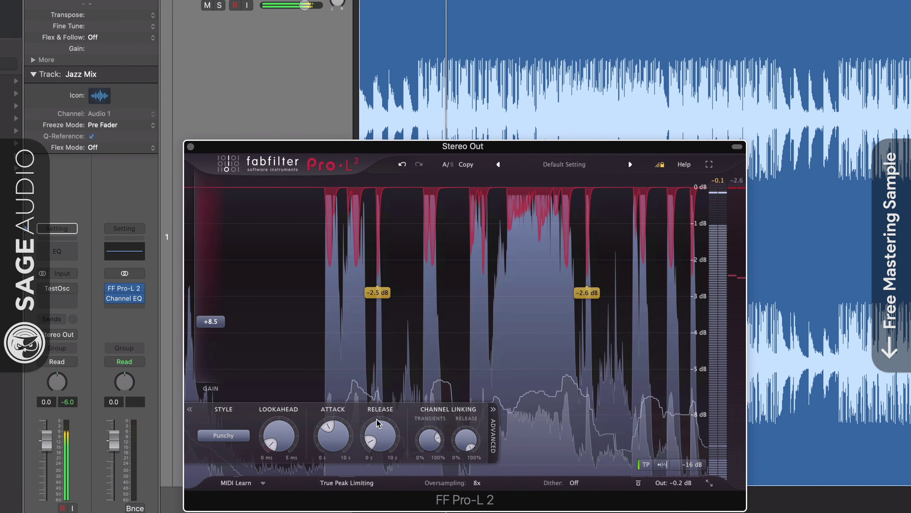
mouse_move(371, 445)
drag(370, 447, 370, 433)
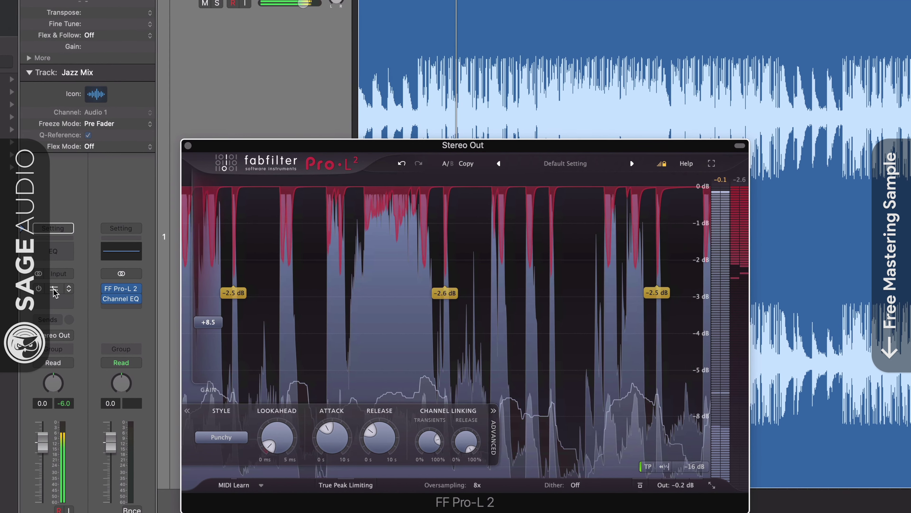
click(38, 289)
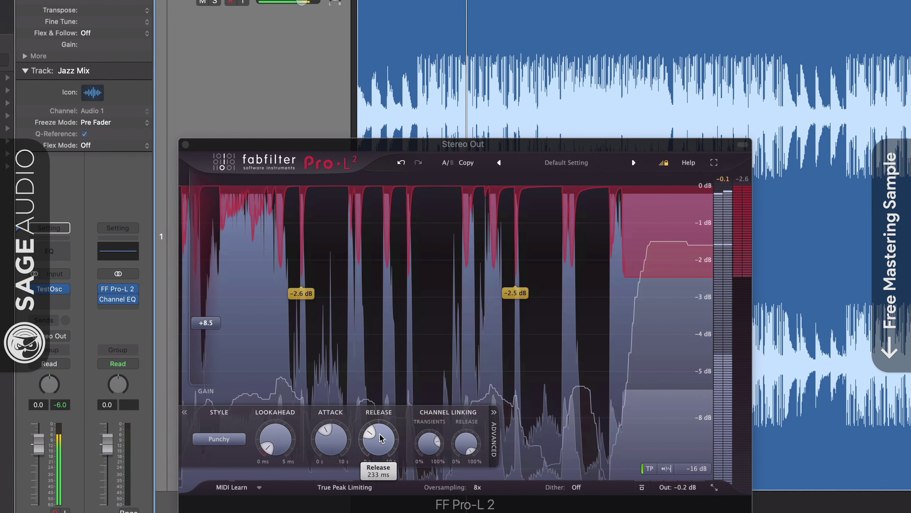
mouse_move(122, 301)
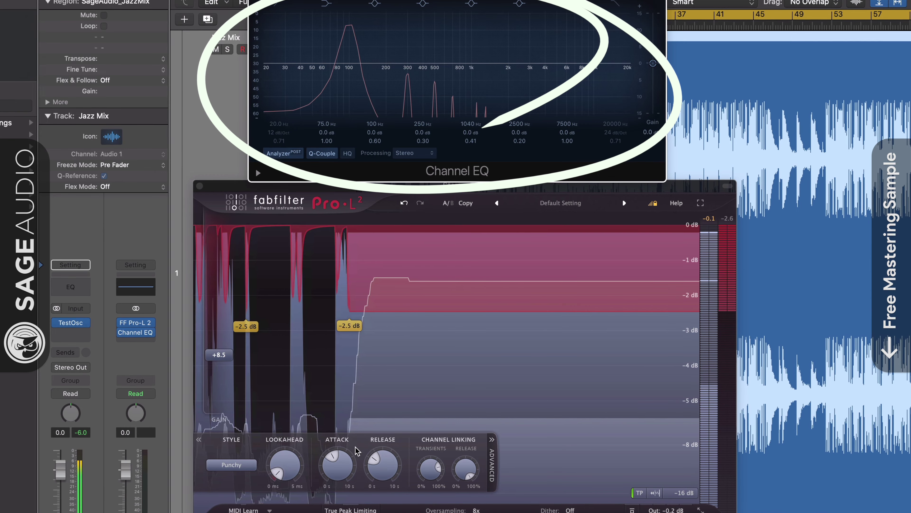
mouse_move(382, 442)
drag(376, 460, 350, 478)
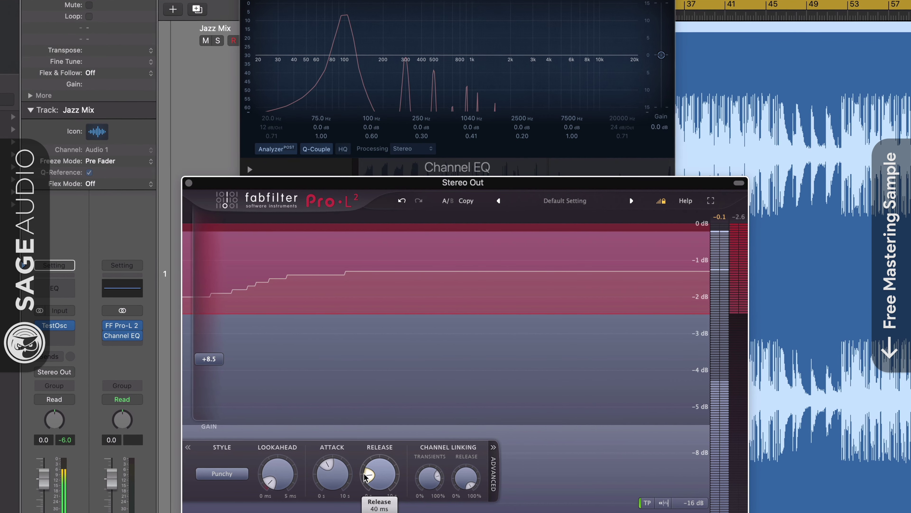
drag(373, 482, 363, 465)
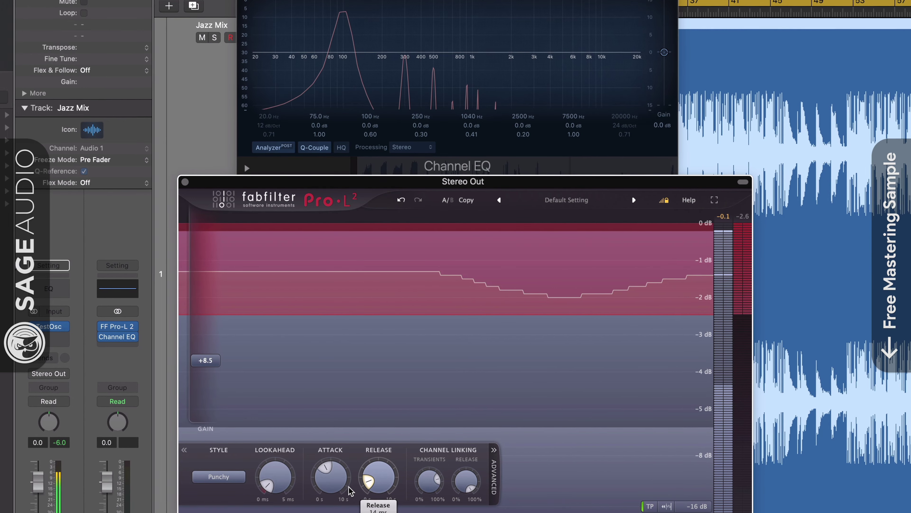
Step: Close the Channel EQ window and lower the Pro-L 2 gain to +7.4 dB
key(super+w)
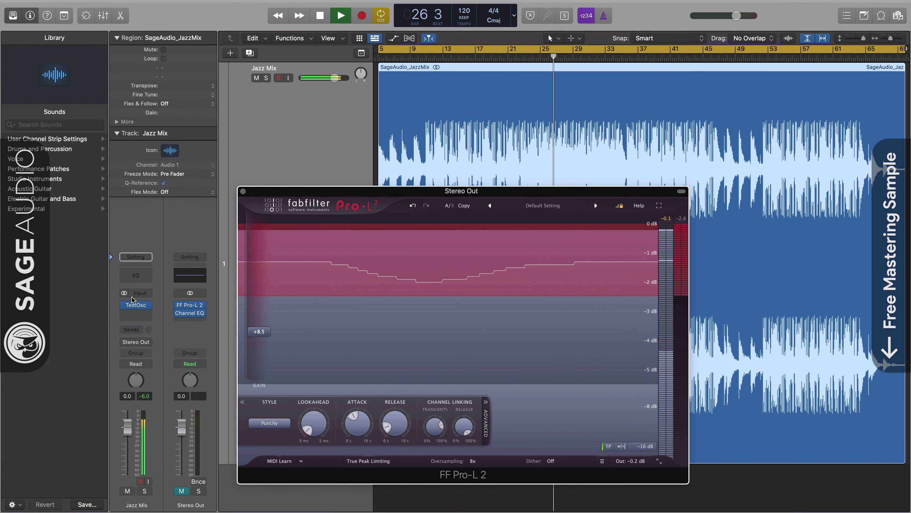
drag(259, 332, 260, 337)
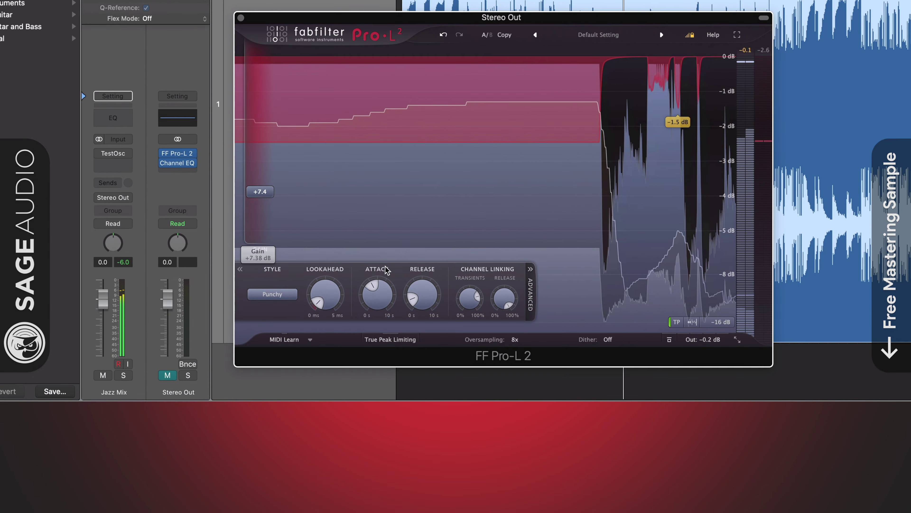
mouse_move(413, 289)
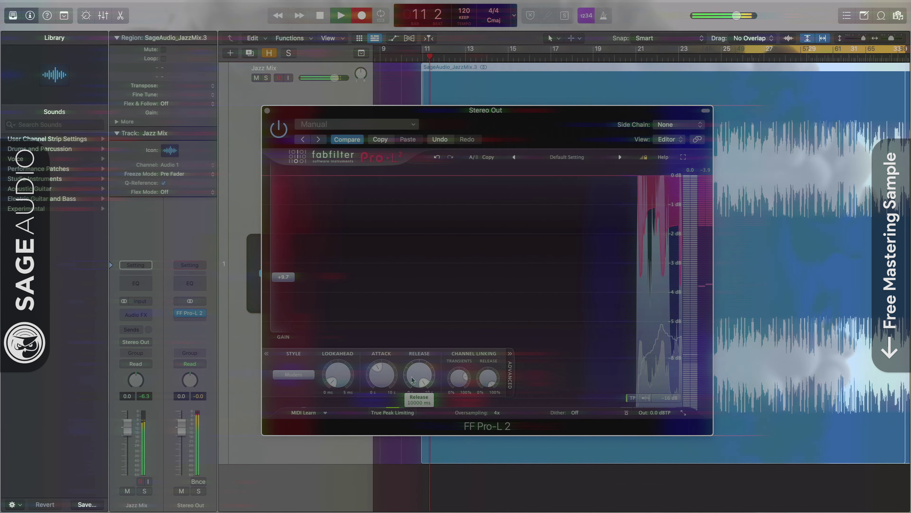
Step: Sweep the Pro-L 2 release from 10000 ms down to 0 ms, up to 2713 ms, then 114 ms
mouse_move(413, 380)
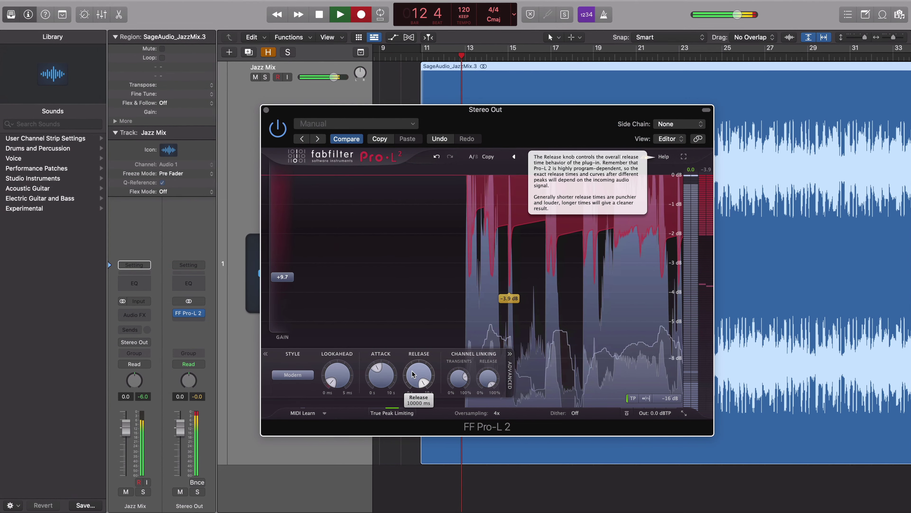
drag(413, 374, 418, 446)
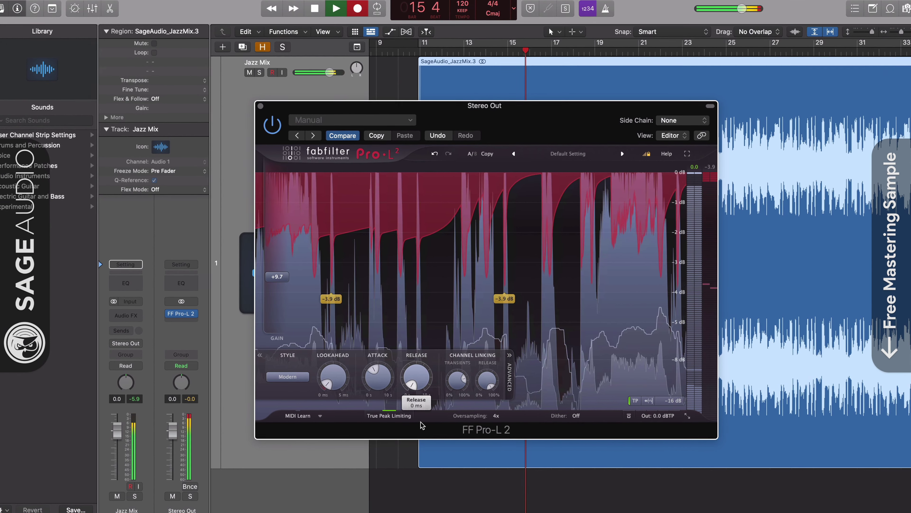
drag(417, 388, 521, 316)
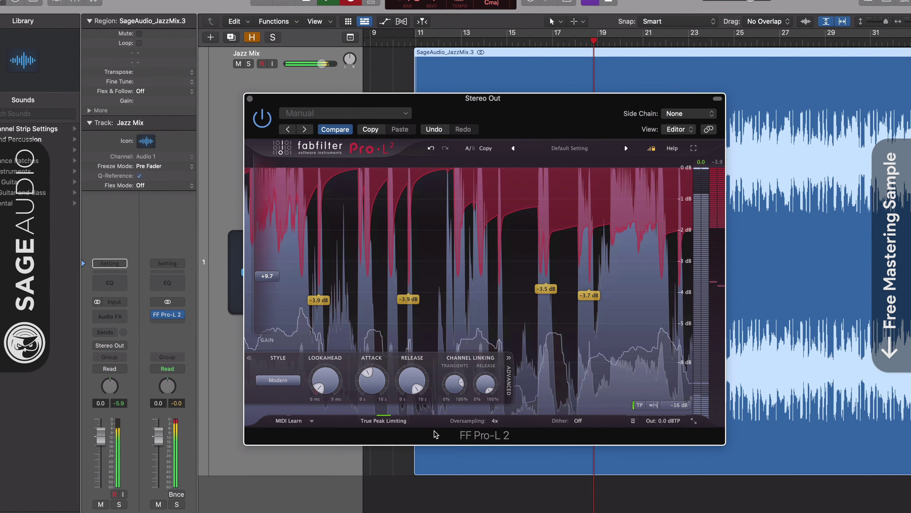
drag(412, 377, 396, 379)
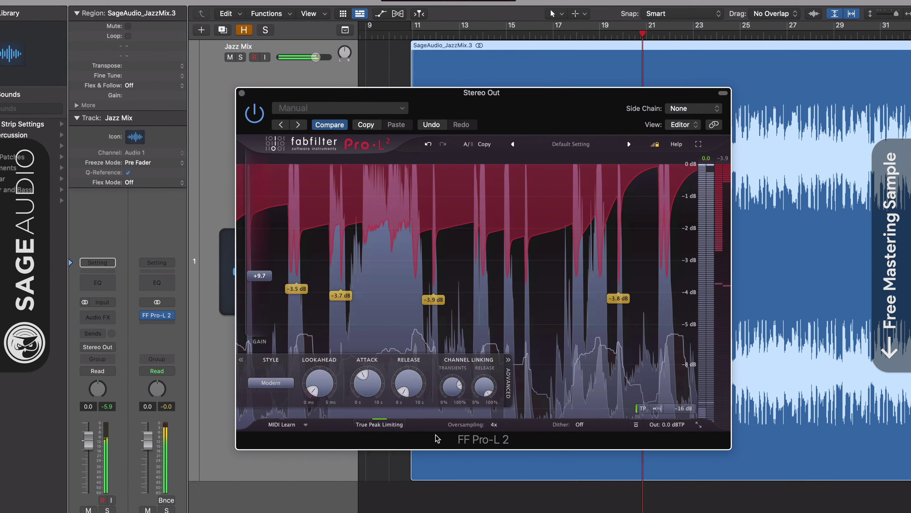
Step: Move the attack between 2.9 ms and about 4895 ms, then settle the release at 149 ms
drag(363, 382, 459, 422)
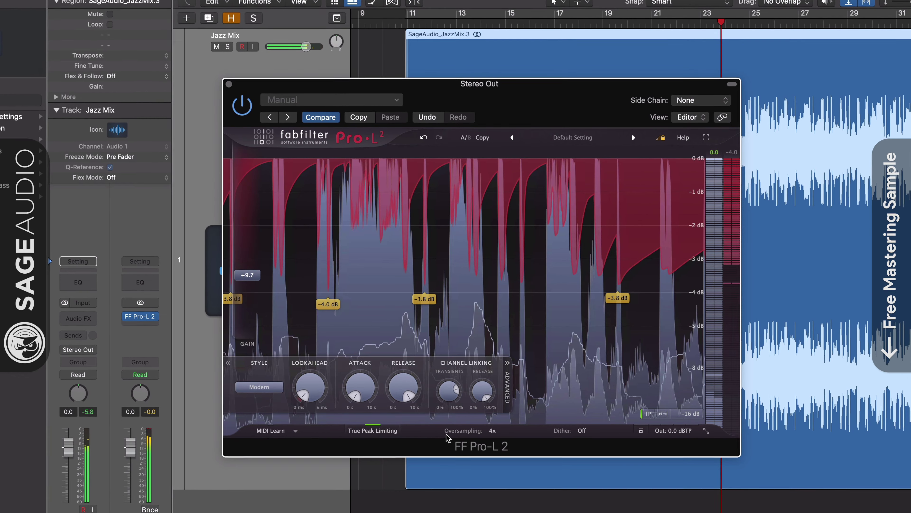
mouse_move(407, 398)
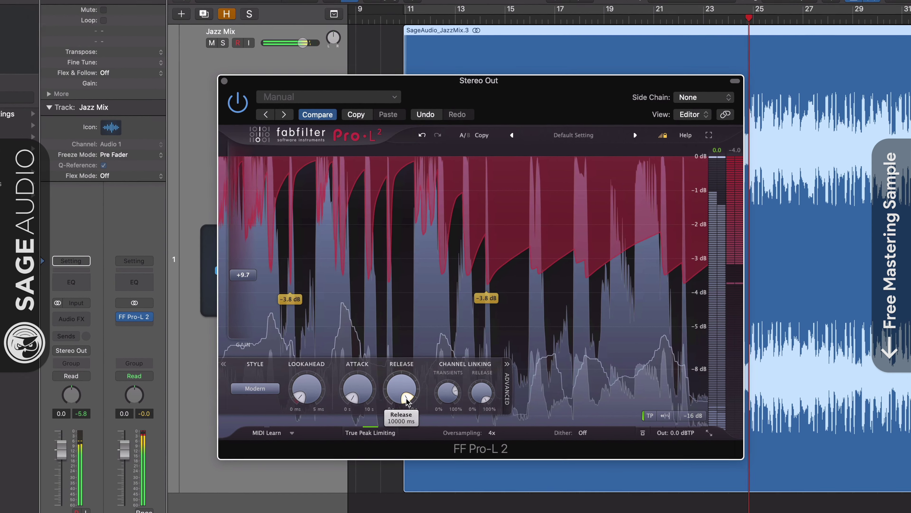
drag(354, 393, 411, 452)
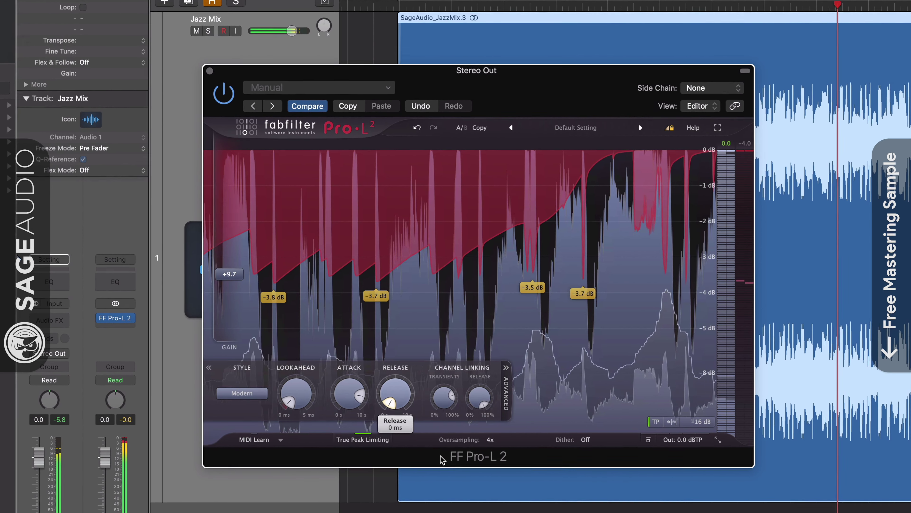
drag(395, 402, 395, 359)
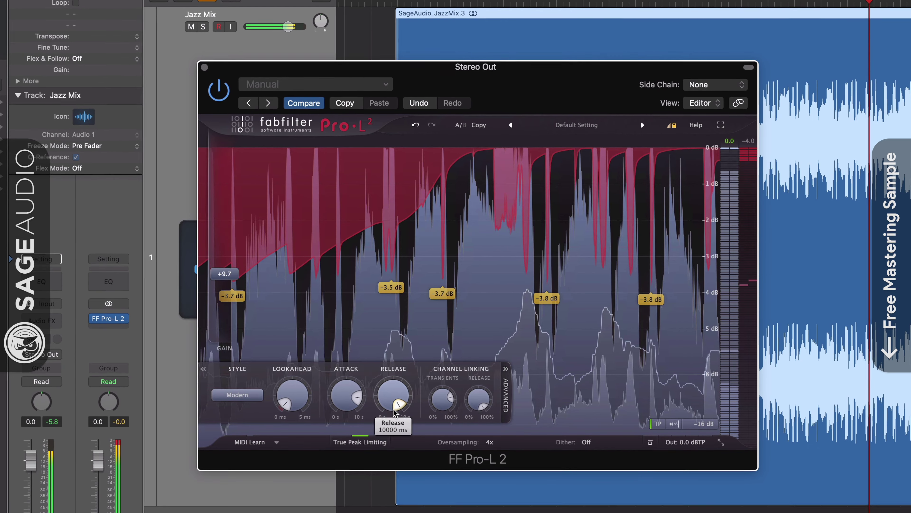
drag(356, 399, 353, 453)
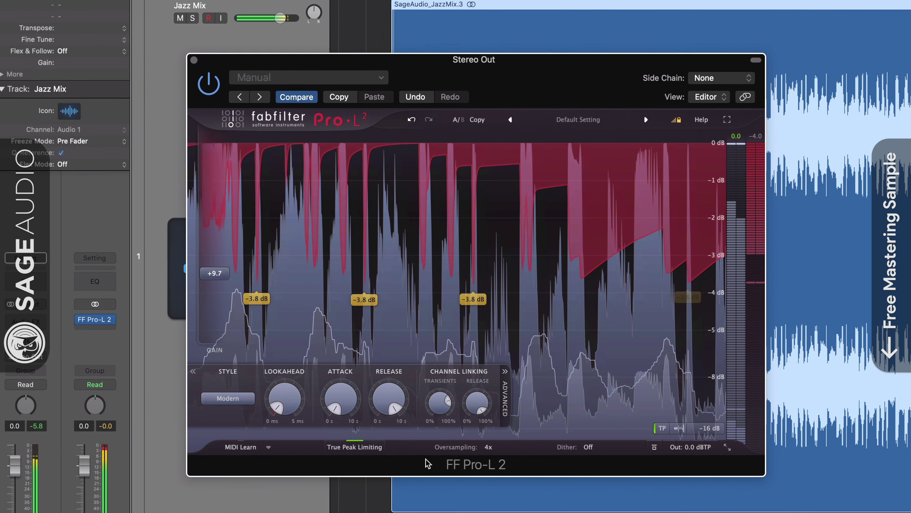
drag(389, 398, 345, 408)
mouse_move(325, 403)
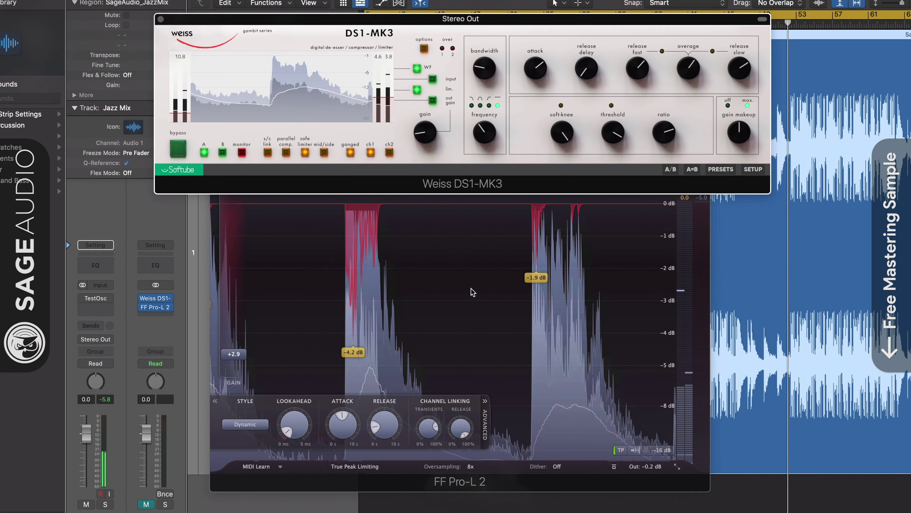
Step: Raise the Pro-L 2 gain to +3.6 dB and try the Transparent limiting style
click(471, 291)
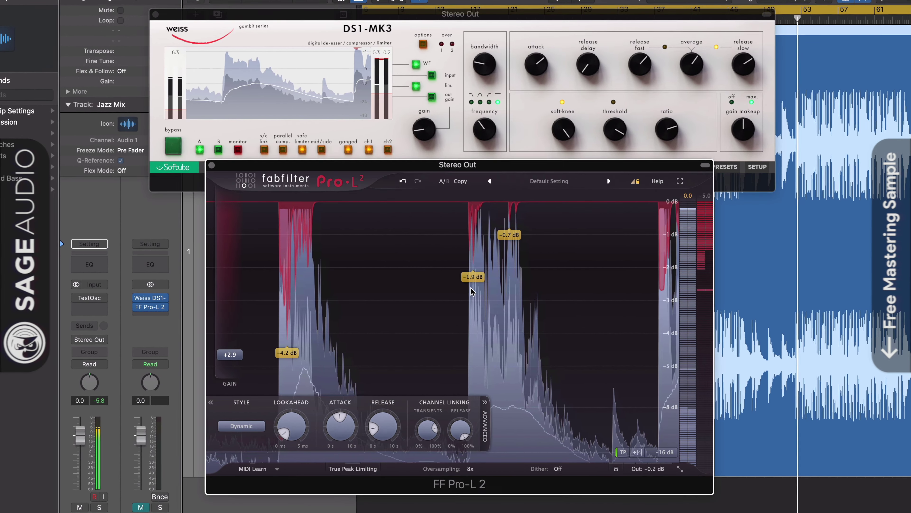
drag(237, 358, 237, 355)
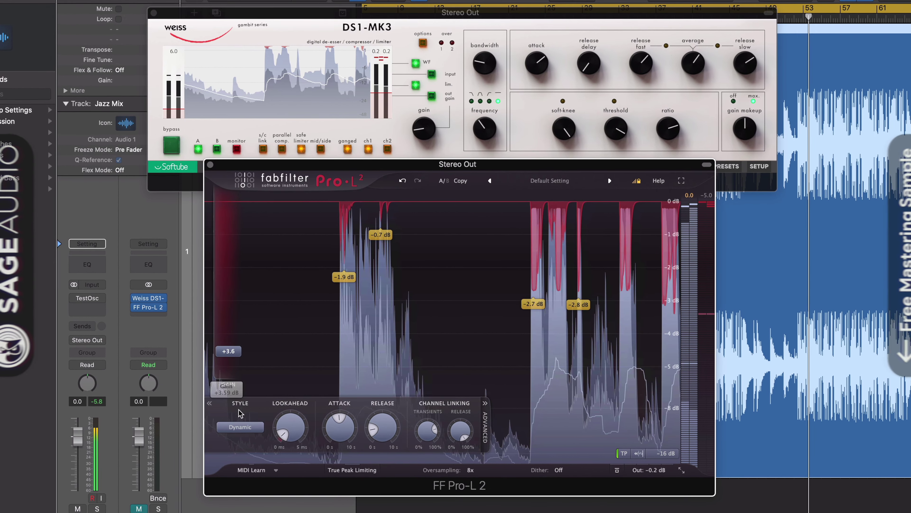
click(244, 428)
click(247, 441)
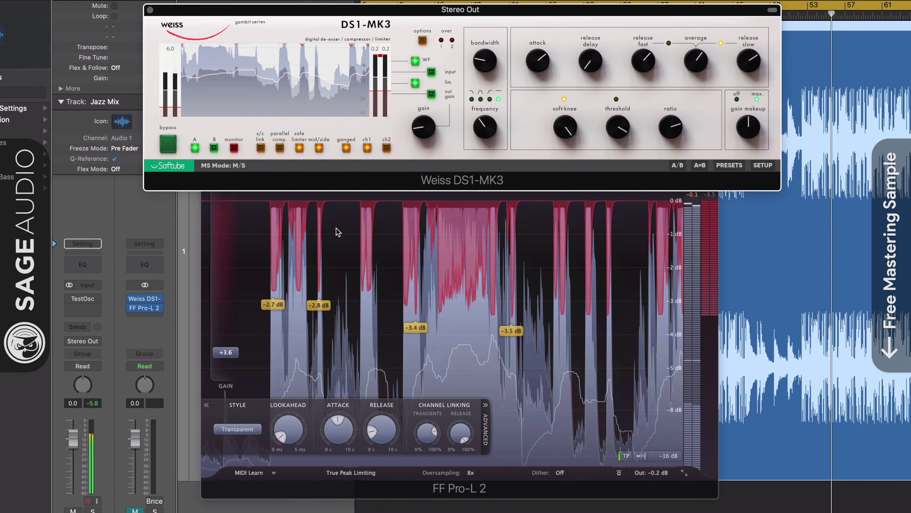
Step: Switch Pro-L 2 to the Punchy style and raise the Weiss DS1-MK3 gain to 4.9 dB
click(433, 31)
click(417, 220)
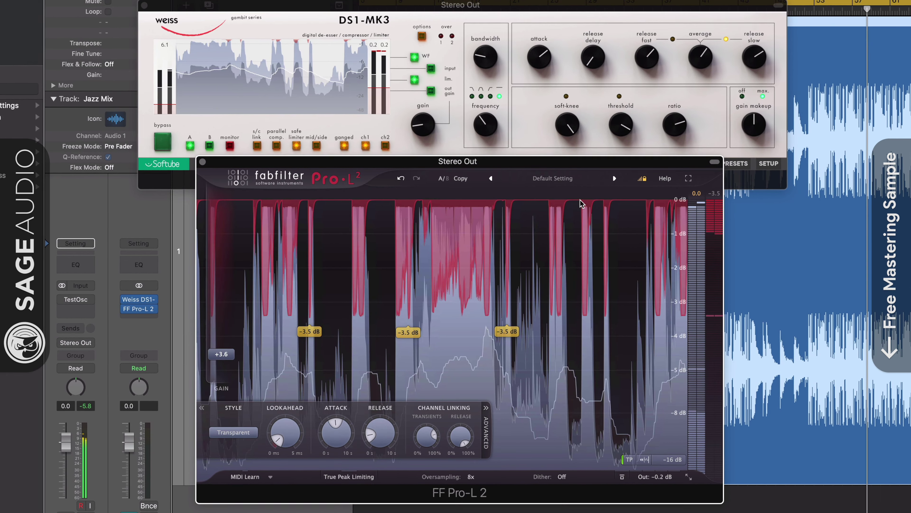
click(324, 142)
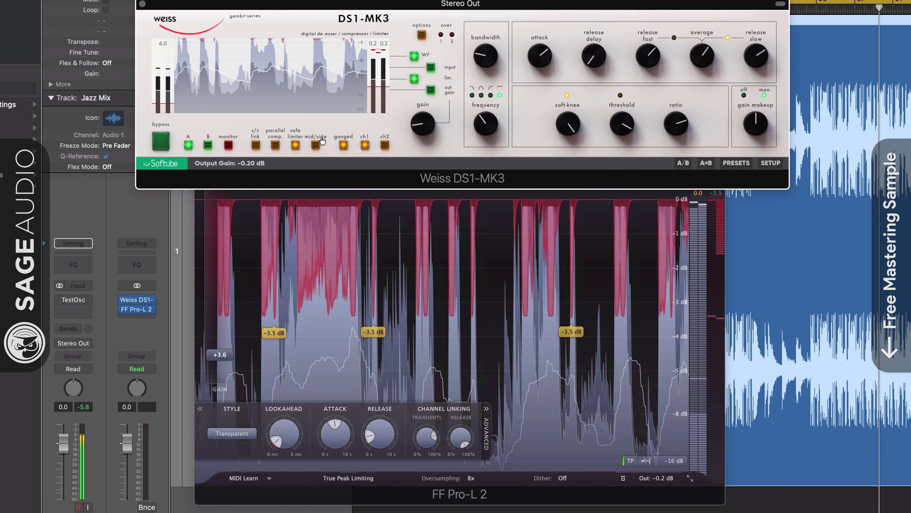
click(234, 440)
click(233, 399)
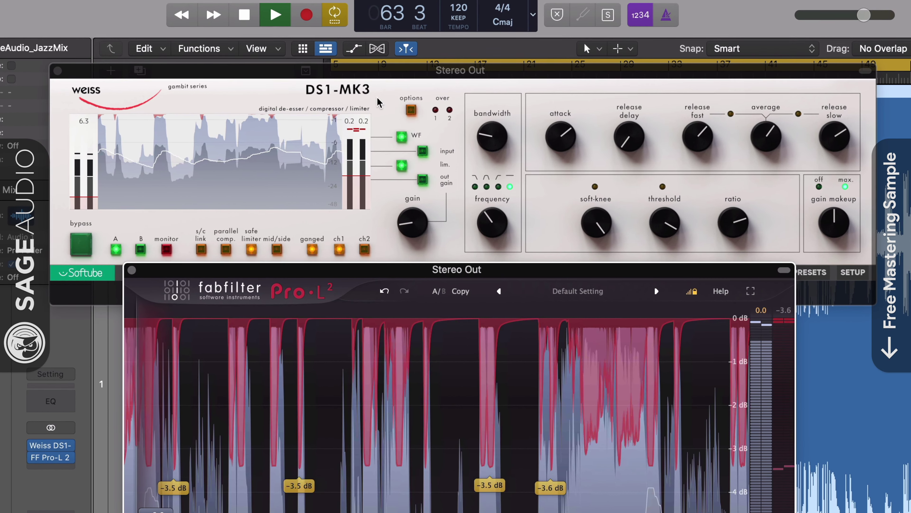
click(447, 215)
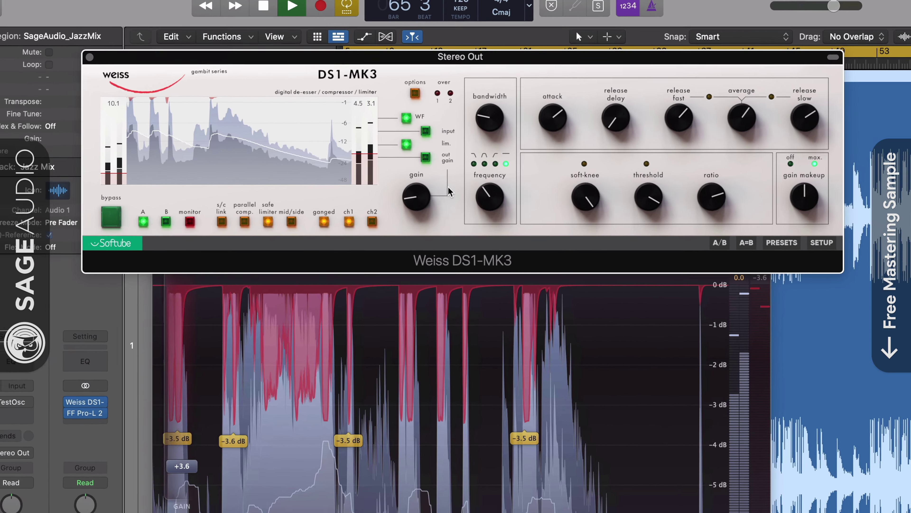
drag(414, 197, 409, 198)
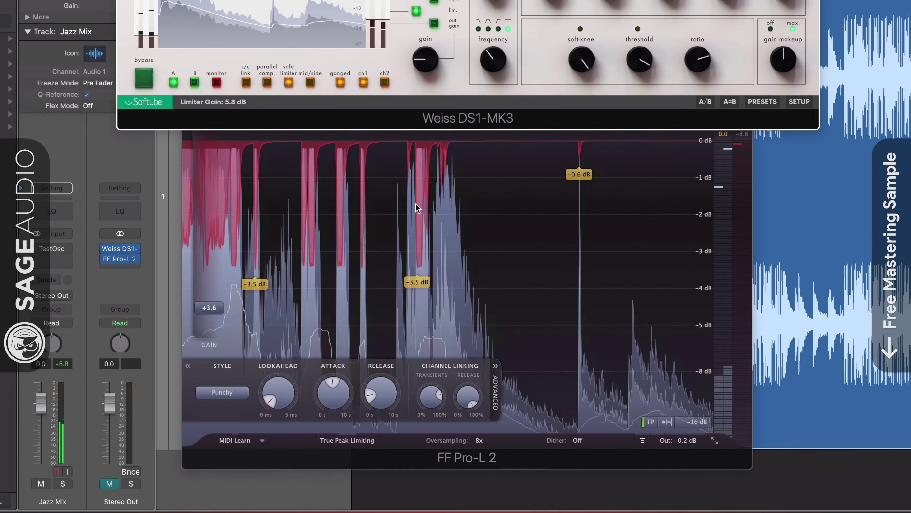
Step: Set the Pro-L 2 style to Dynamic and lift its gain from +3.6 to +4.4 dB
click(427, 251)
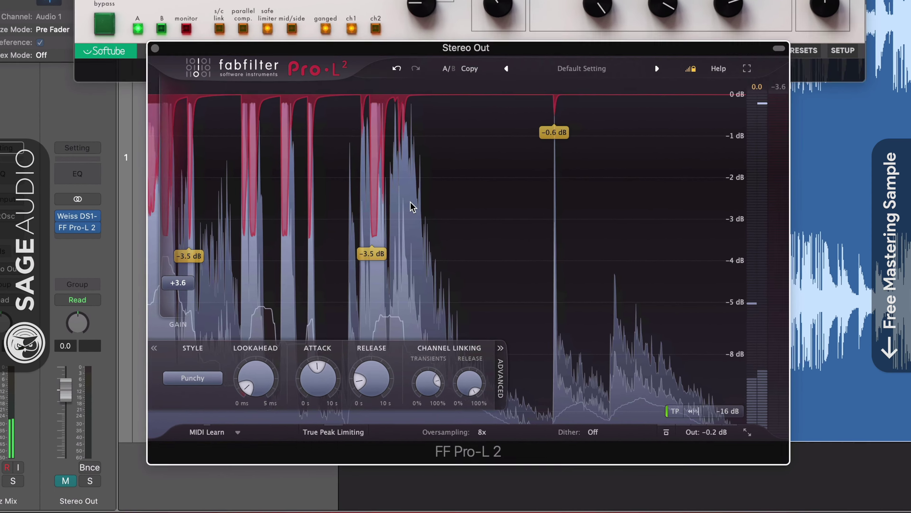
click(284, 418)
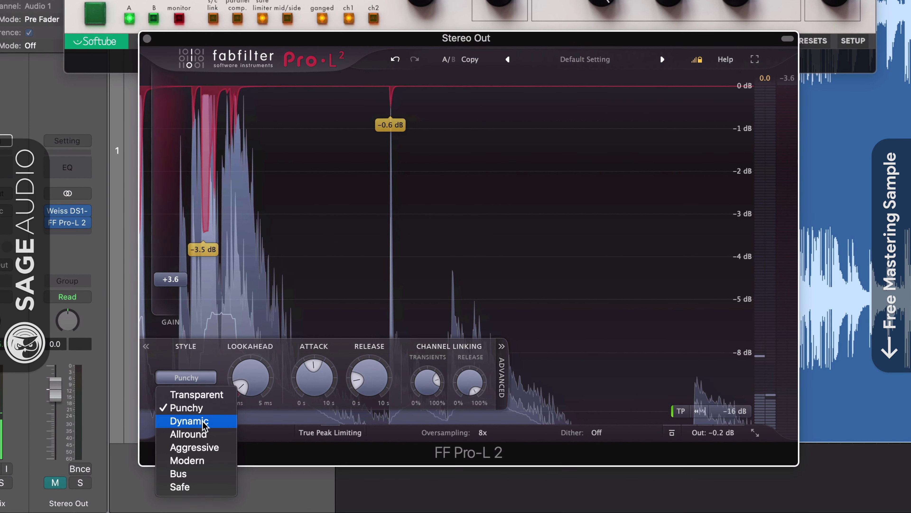
click(190, 420)
mouse_move(168, 280)
drag(166, 280, 165, 269)
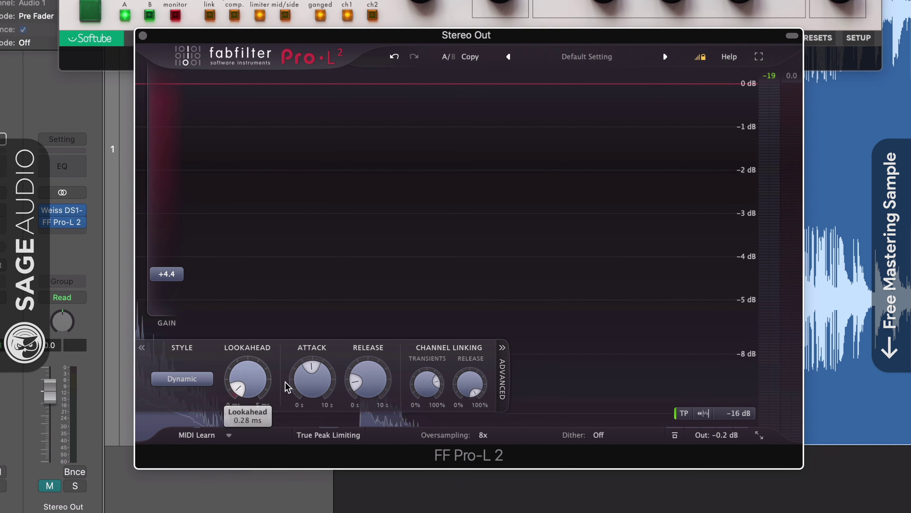
Step: Shorten the Pro-L 2 attack to about 486 ms
mouse_move(356, 386)
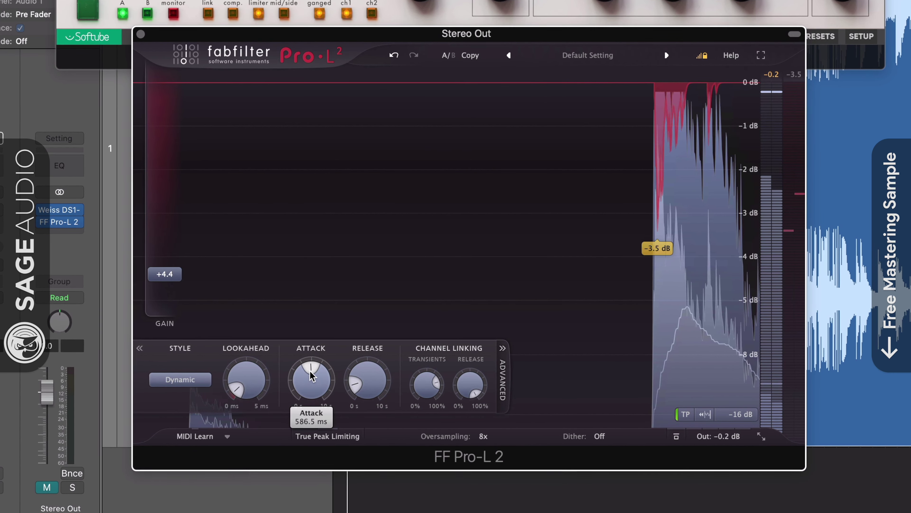
scroll(353, 383, up, 5)
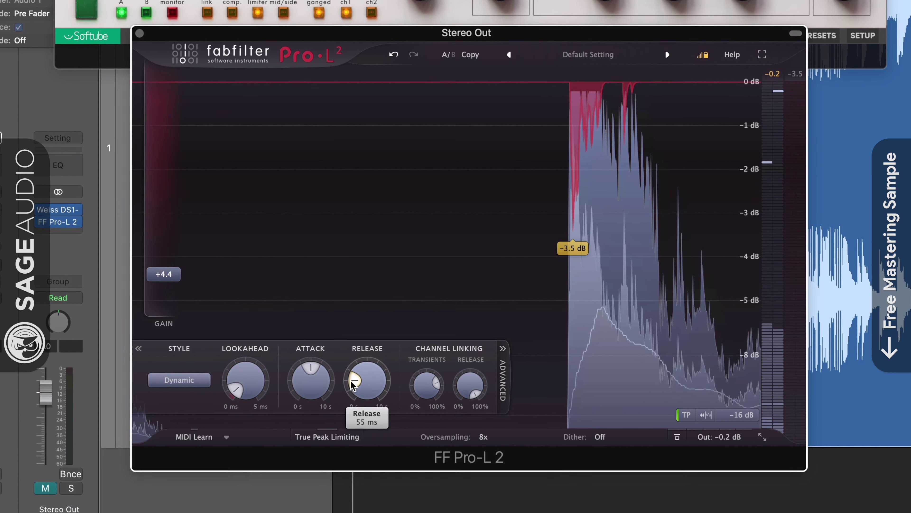
scroll(353, 383, down, 2)
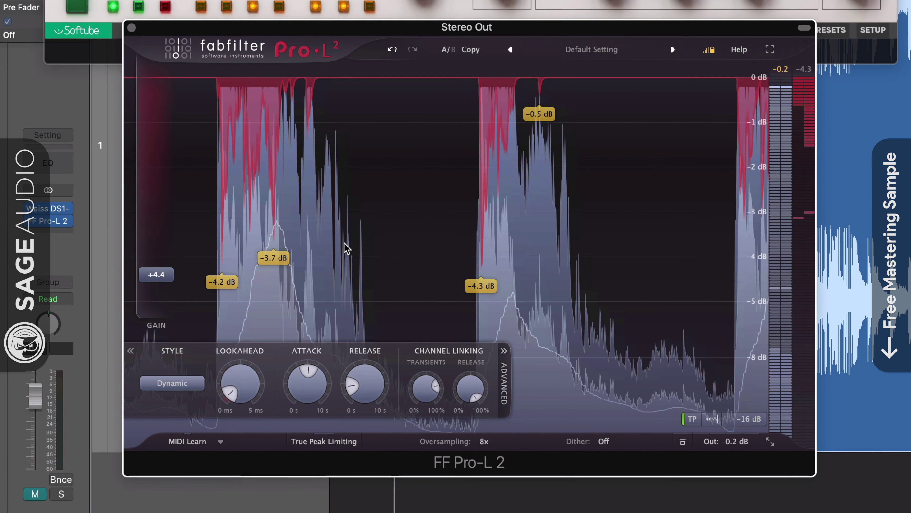
mouse_move(307, 373)
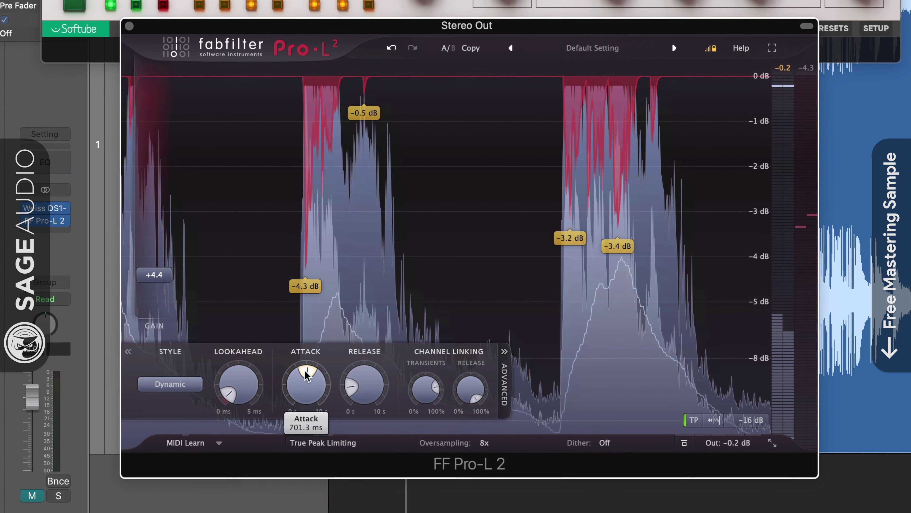
drag(307, 375, 308, 411)
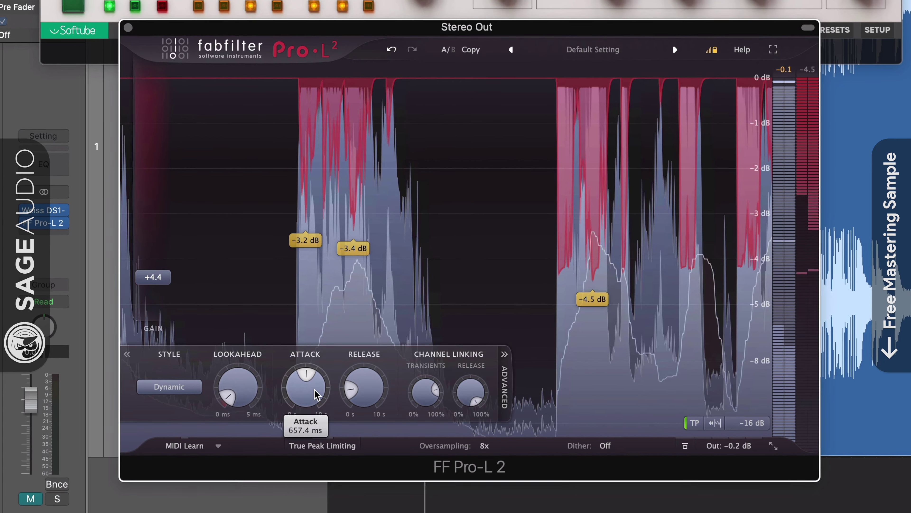
mouse_move(350, 394)
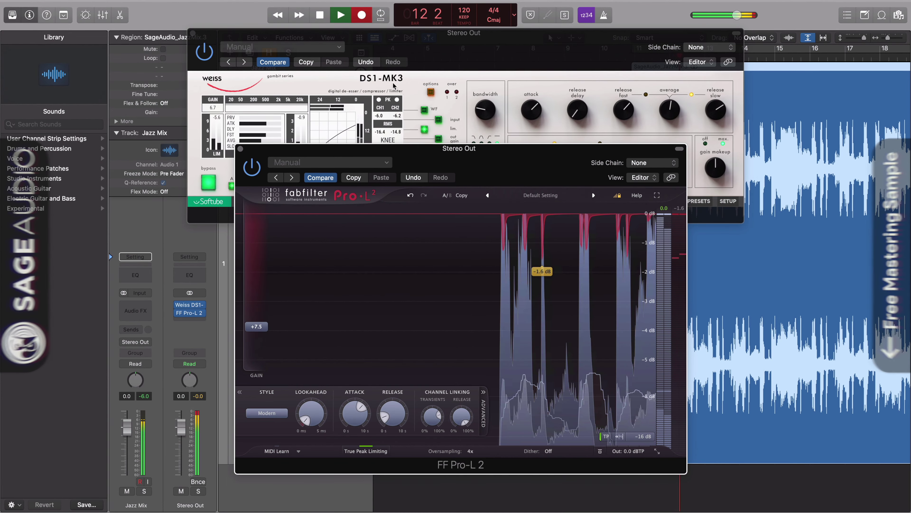
Step: Set Pro-L 2 to Dynamic, bypass the Weiss DS1-MK3 to compare, and raise gain to about +12 dB
click(390, 61)
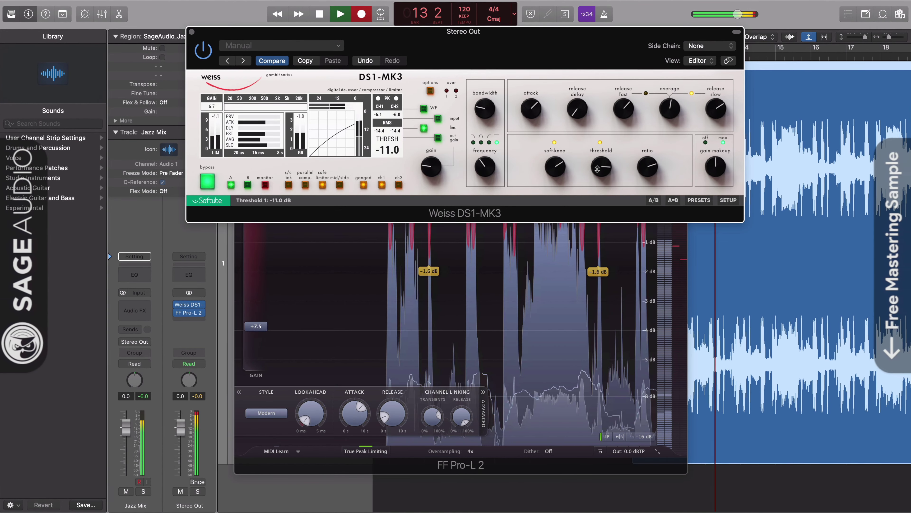
mouse_move(648, 170)
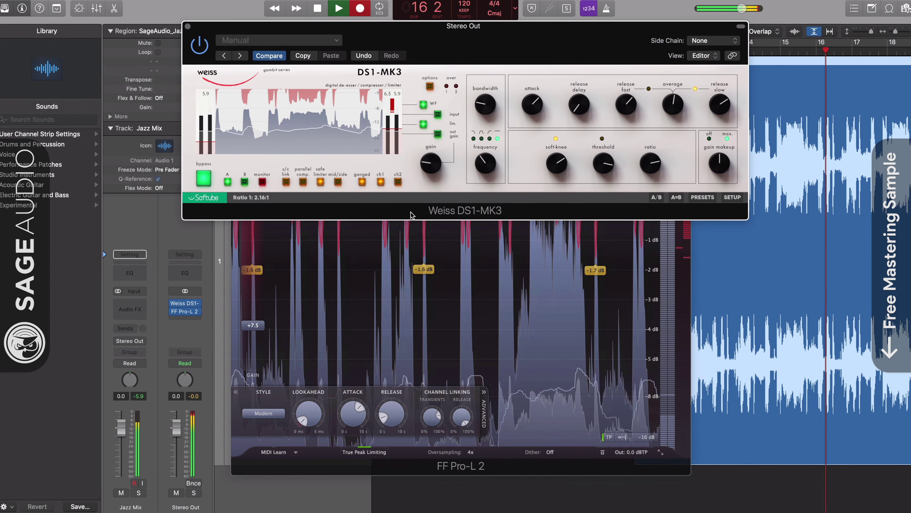
click(430, 263)
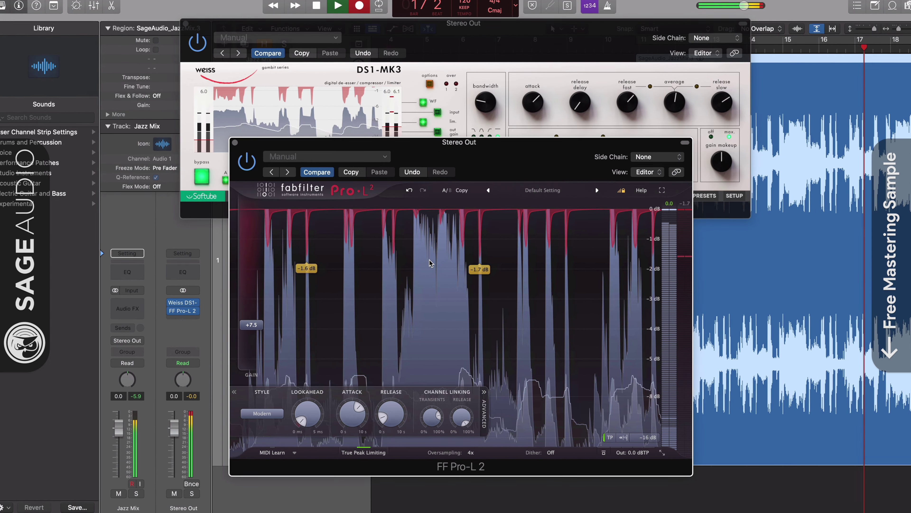
click(262, 414)
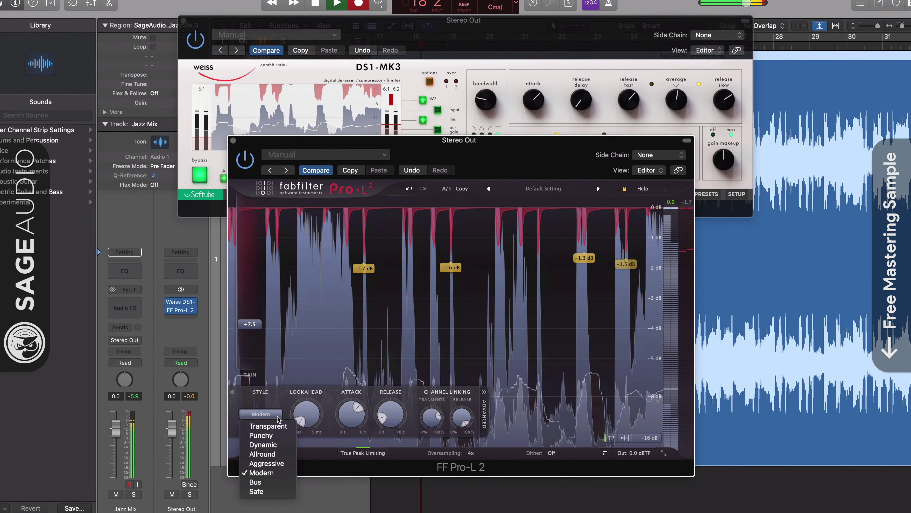
click(262, 445)
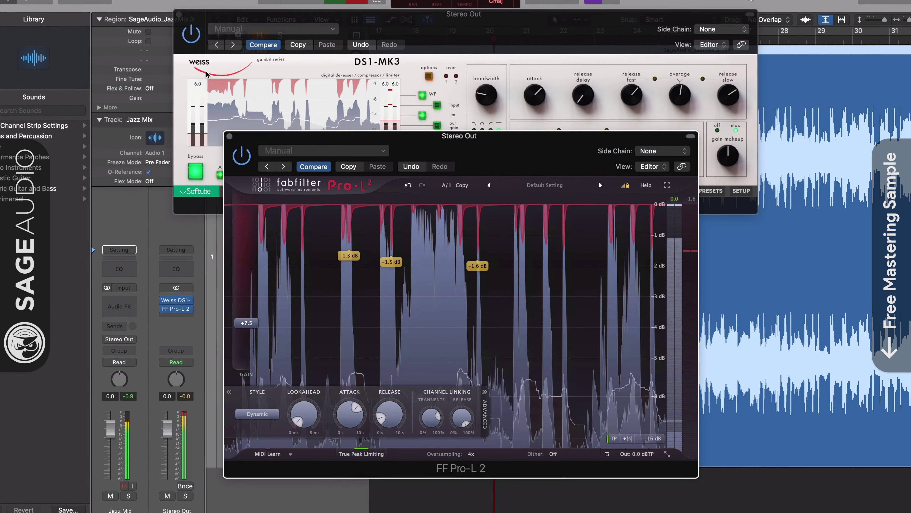
click(189, 34)
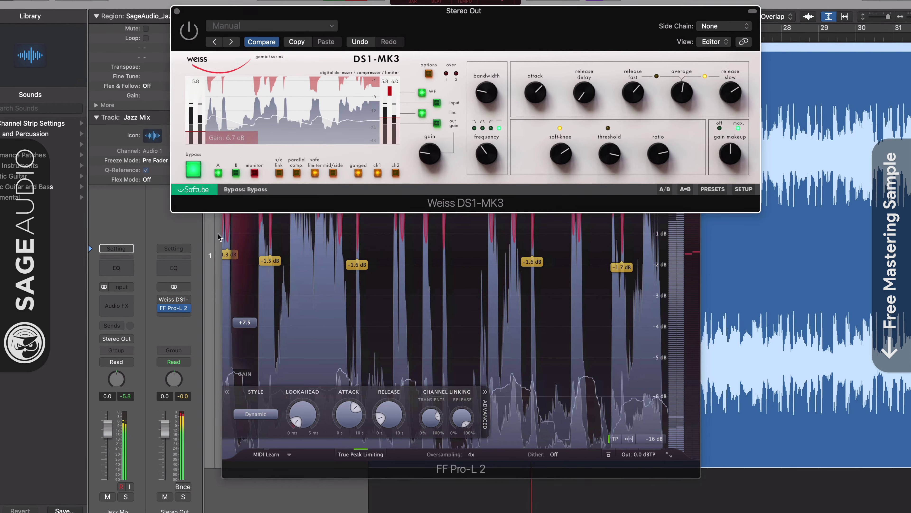
click(244, 291)
drag(244, 323, 239, 320)
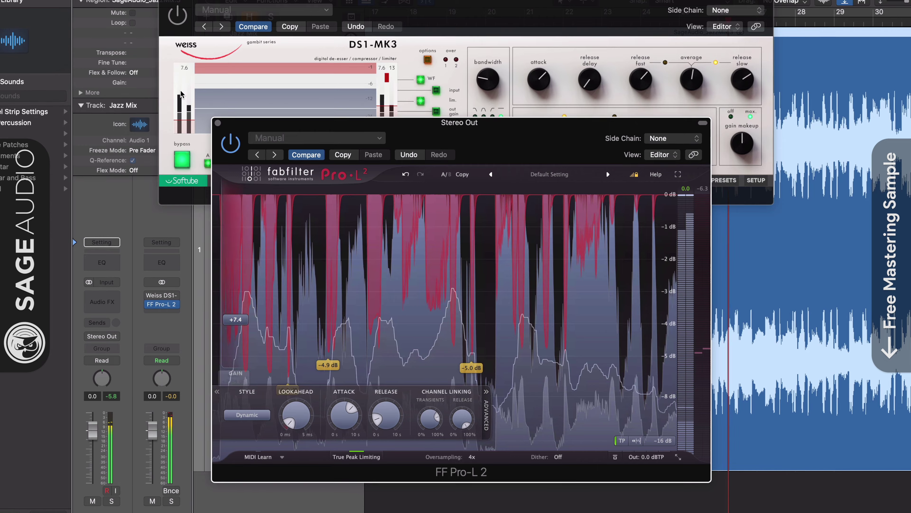
Step: Switch Pro-L 2 to the Modern style and push its gain up to +12.27 dB
click(179, 24)
click(444, 242)
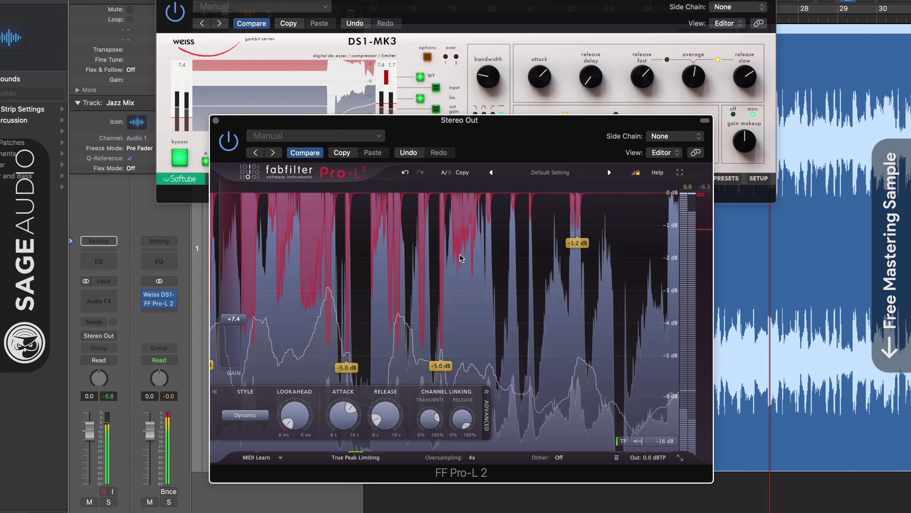
mouse_move(241, 318)
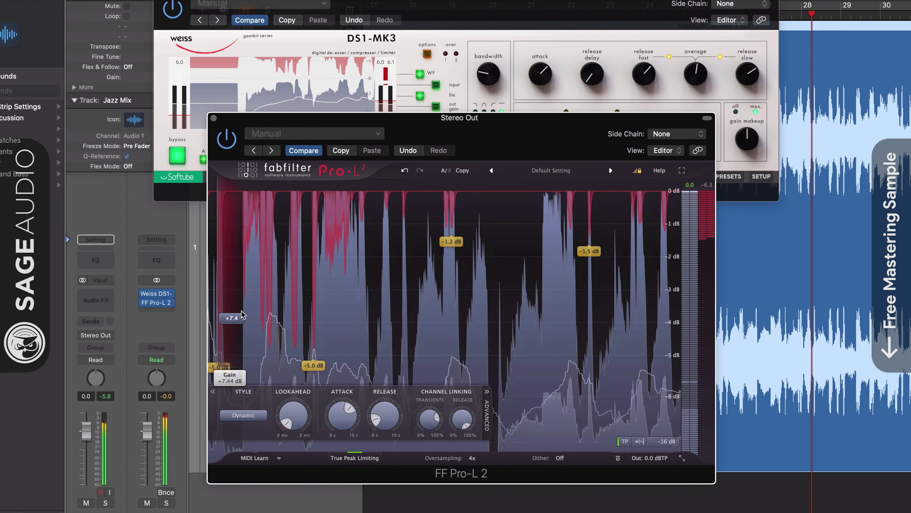
drag(240, 317, 240, 313)
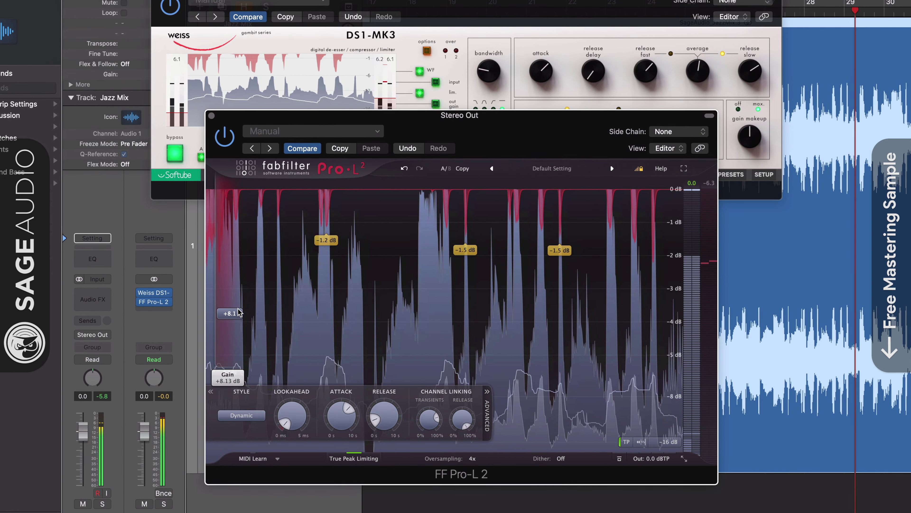
click(246, 419)
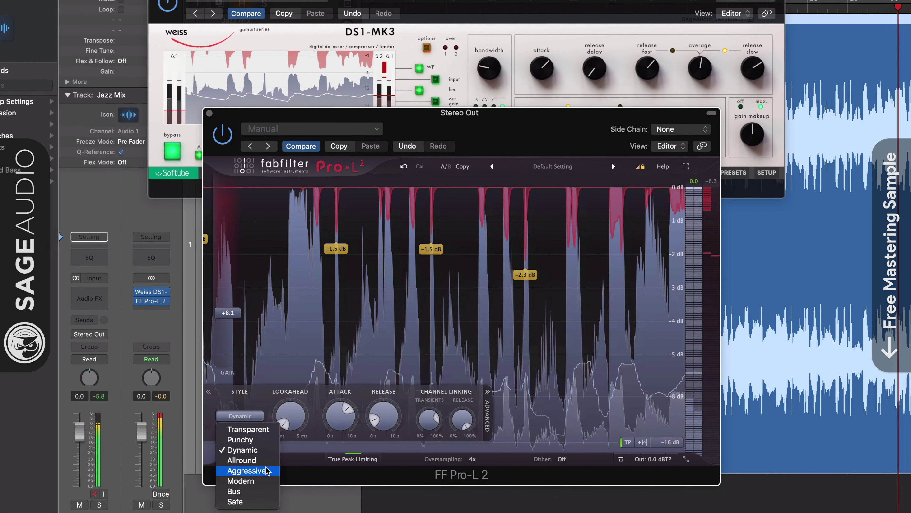
click(267, 481)
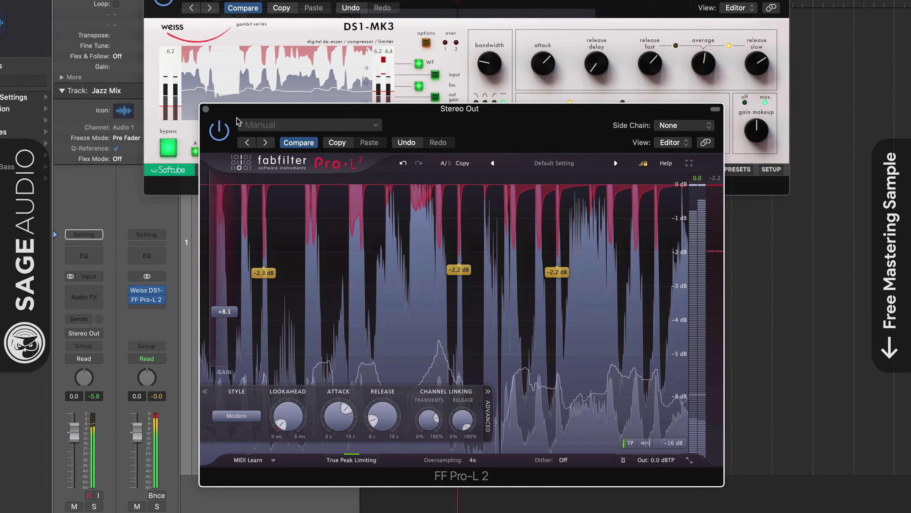
click(186, 173)
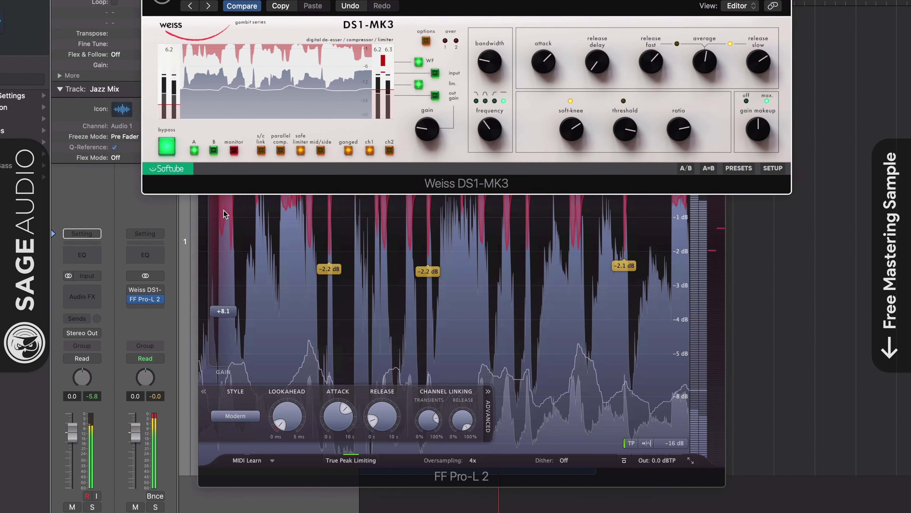
drag(234, 321, 234, 290)
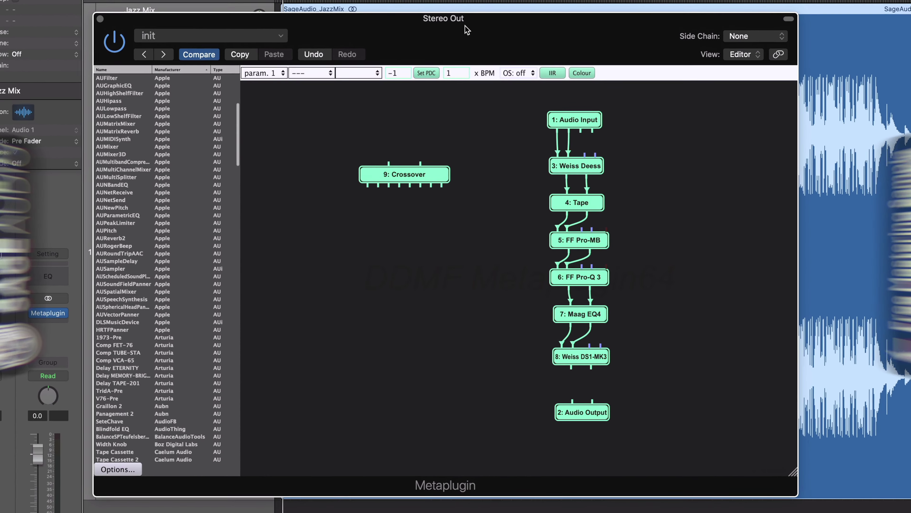
Step: Open the FF Pro-Q 3 node's editor, reposition it, and close it to return to the graph
double_click(582, 278)
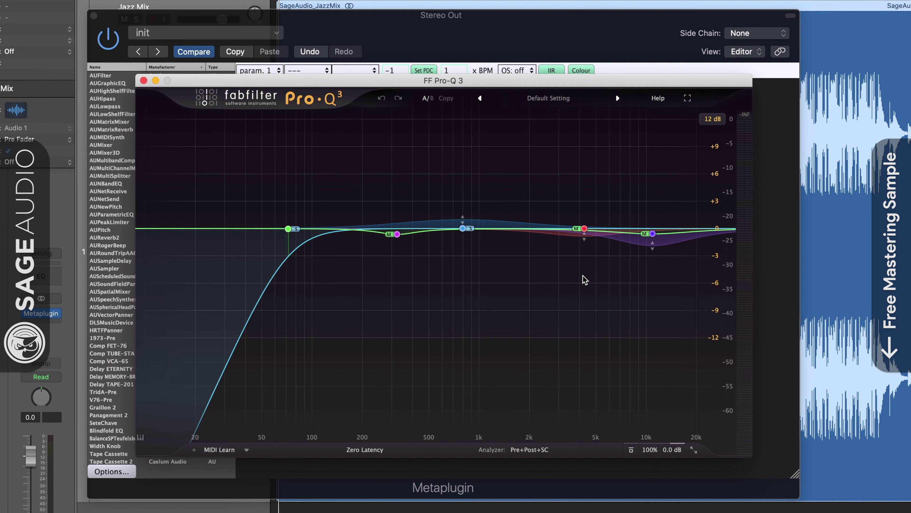
drag(527, 85, 519, 101)
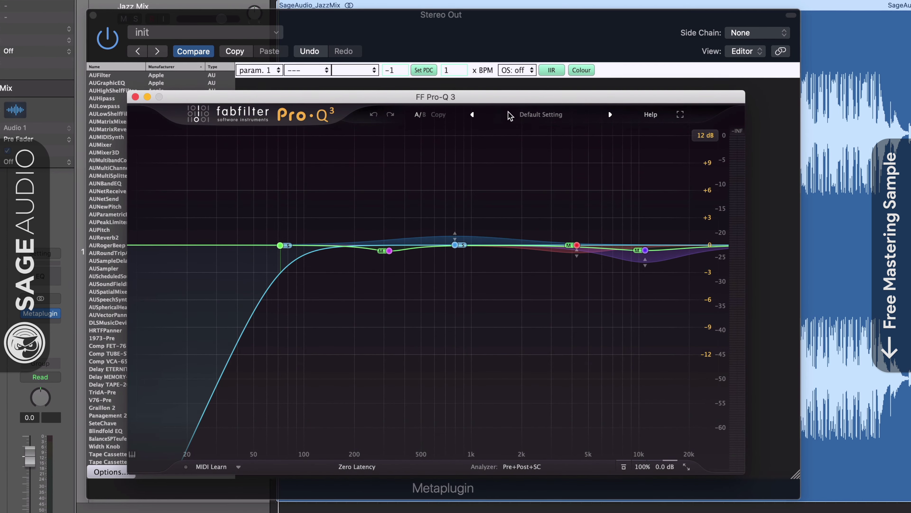
click(135, 97)
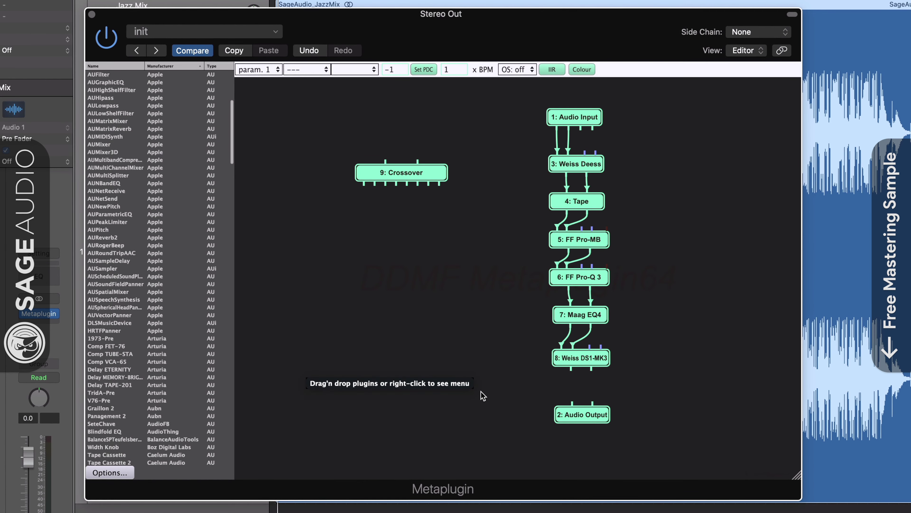
mouse_move(590, 294)
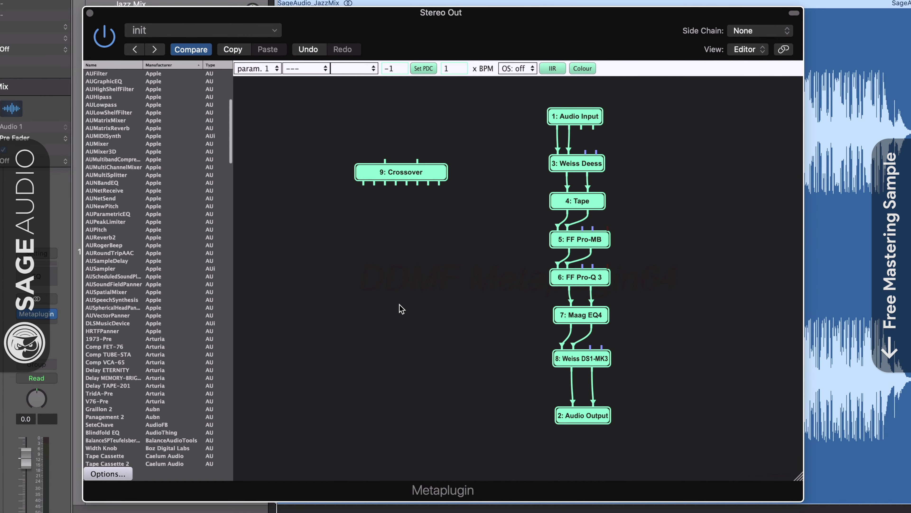
Step: Open and move the Crossover editor, dismiss the plugin and oversampling menus, then open the Tape editor
double_click(396, 173)
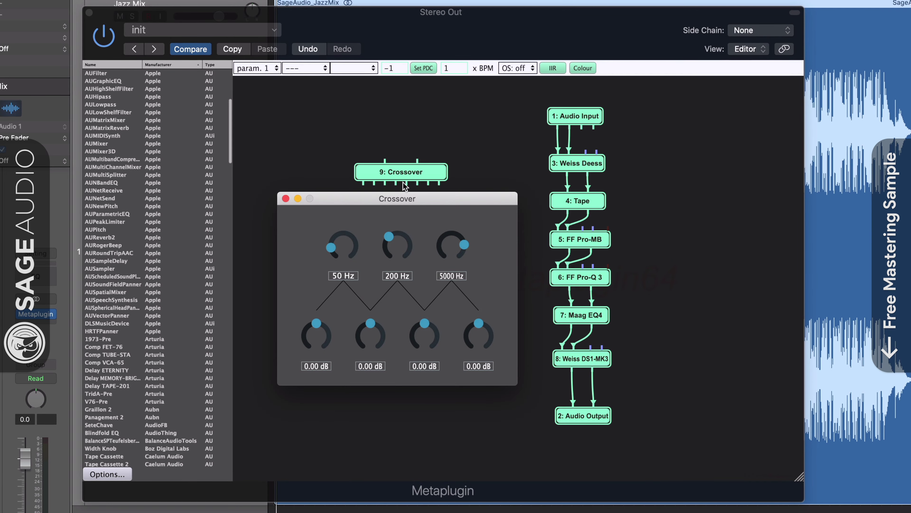
drag(413, 200, 271, 87)
right_click(403, 205)
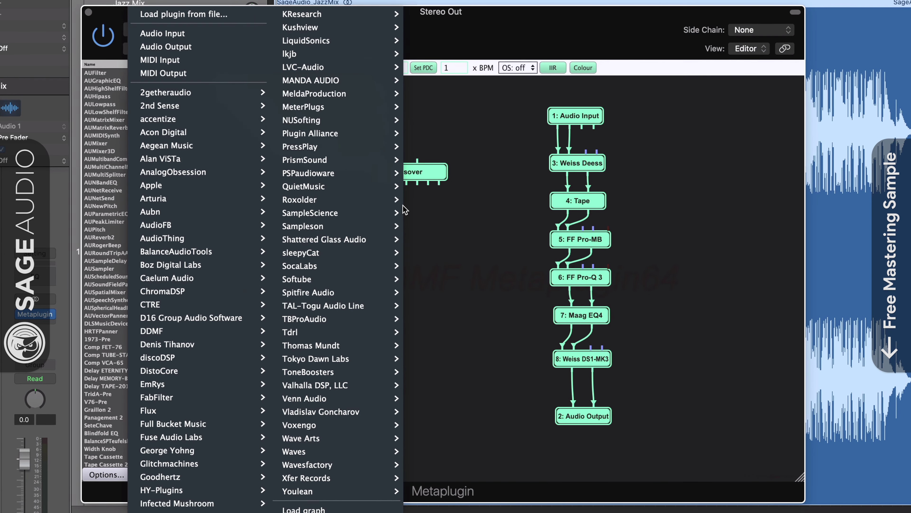
mouse_move(354, 200)
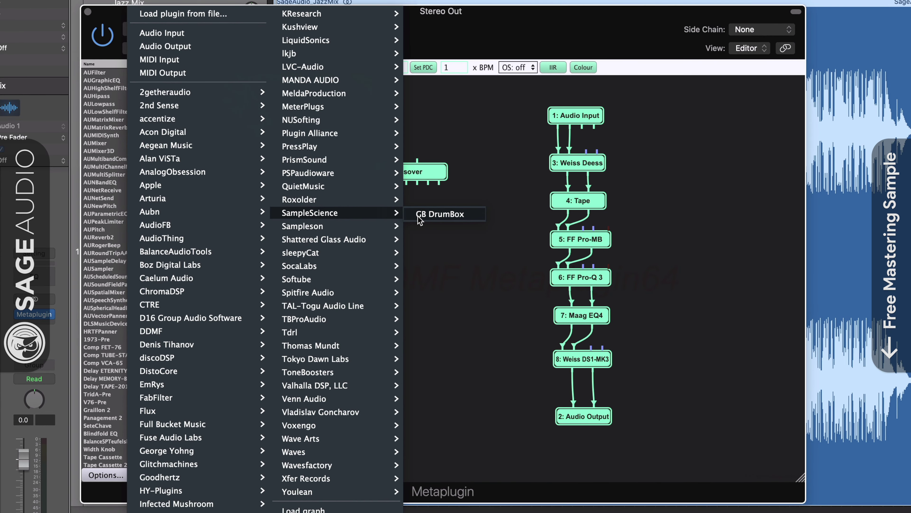
mouse_move(388, 226)
click(481, 205)
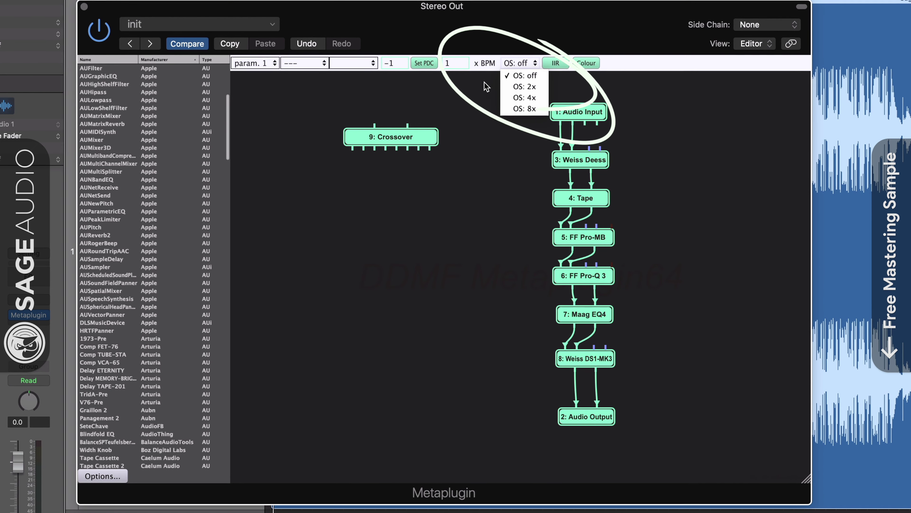
click(451, 95)
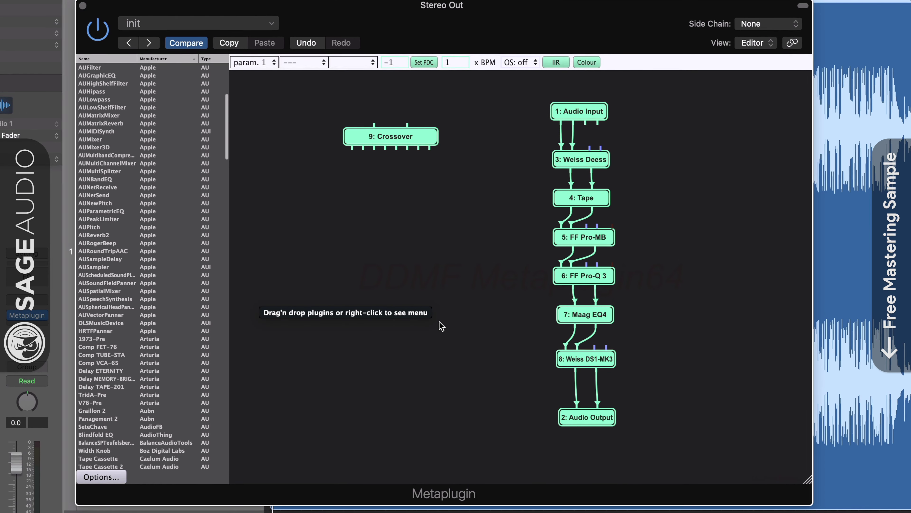
double_click(581, 198)
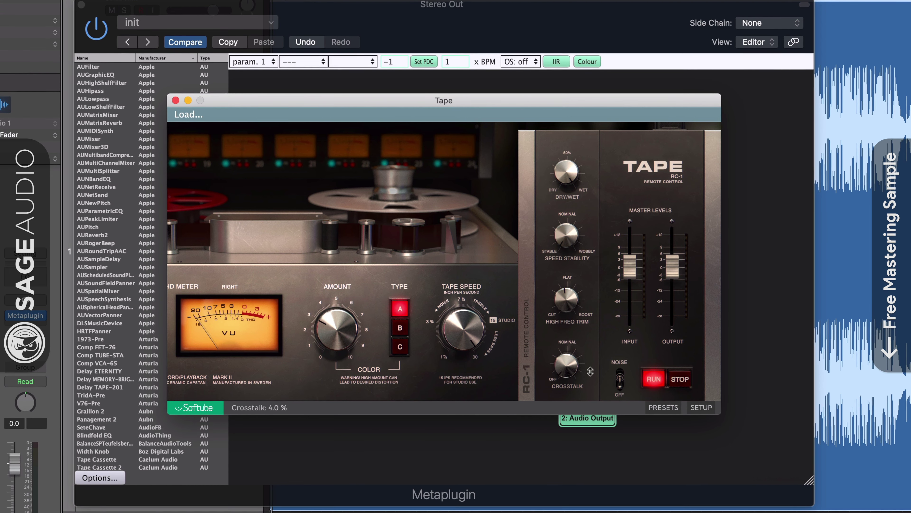
Step: Close the Tape and Crossover windows and set Metaplugin oversampling to 8x, via 2x and 4x
click(534, 334)
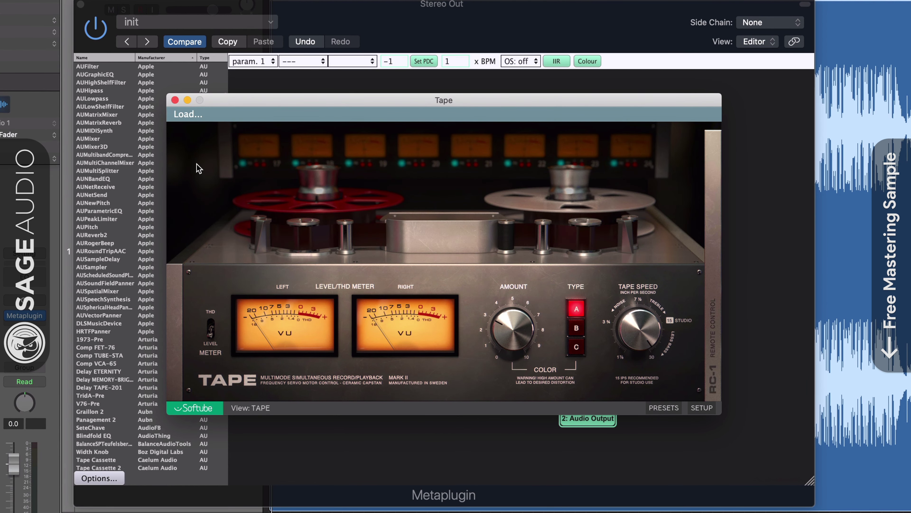
click(174, 100)
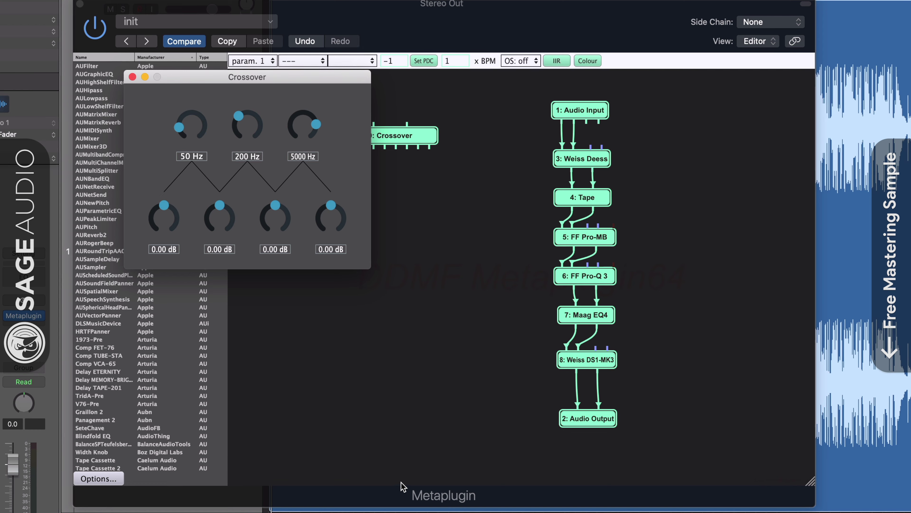
click(132, 77)
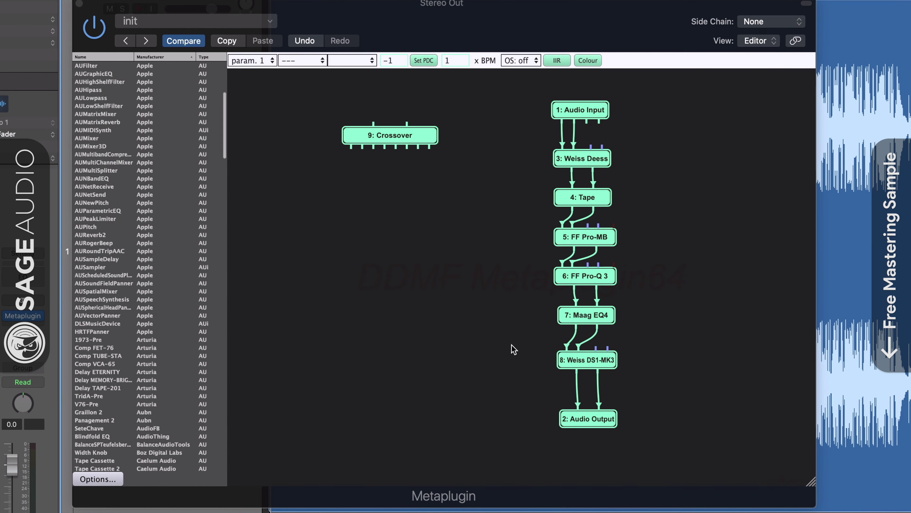
click(534, 61)
click(524, 74)
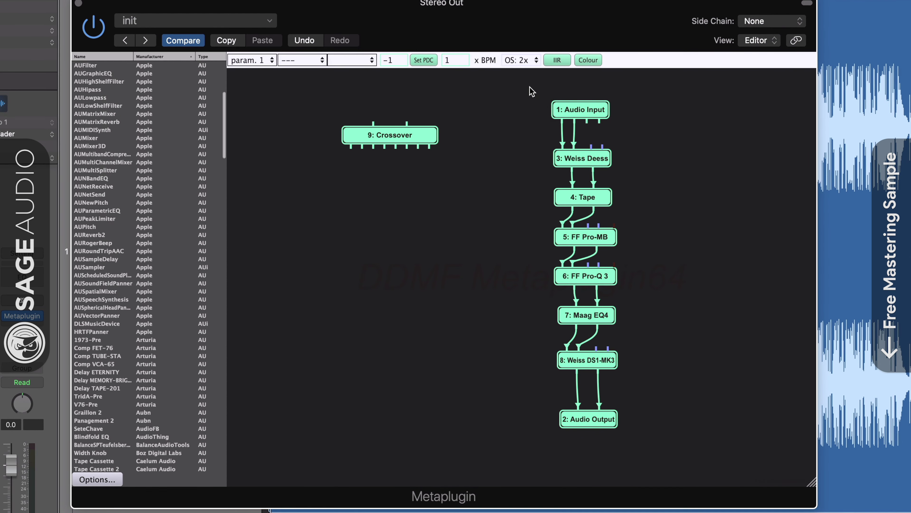
click(530, 96)
click(520, 59)
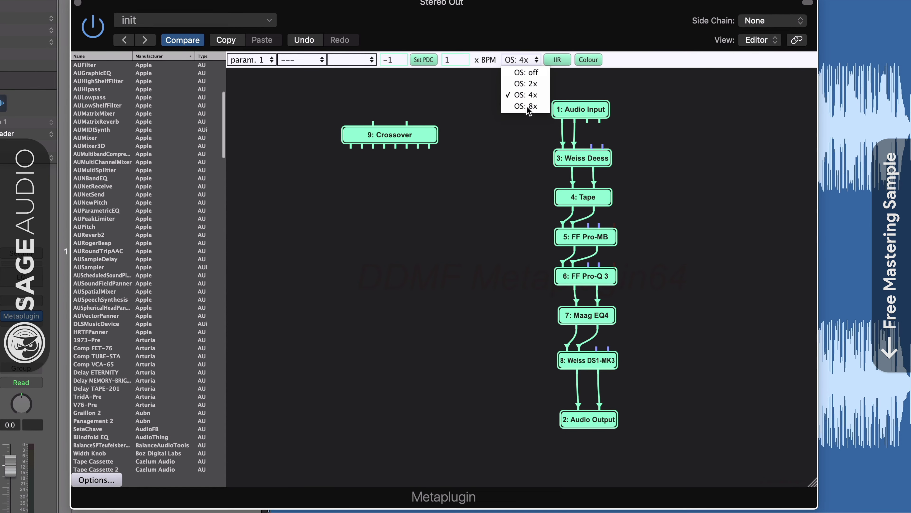
click(529, 106)
Step: Insert a trial Frontier limiter, open and close its window, then delete it, keeping 8x
right_click(343, 229)
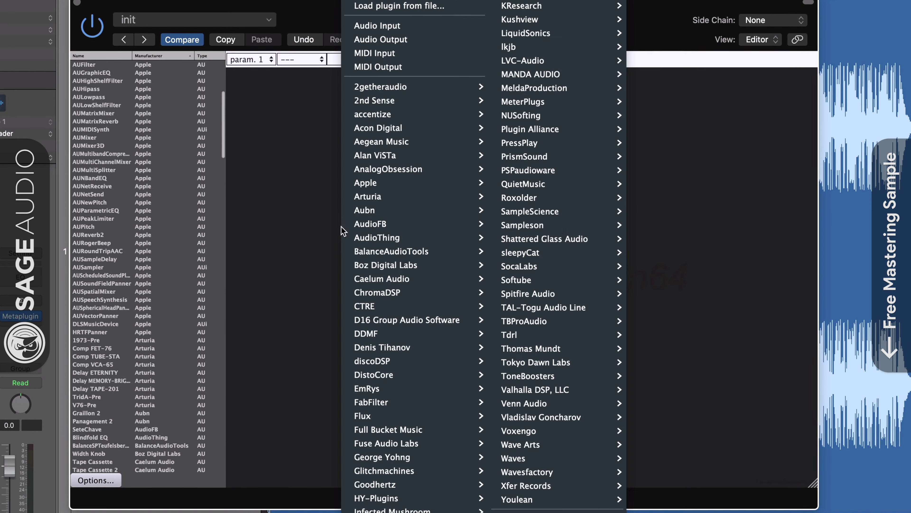
click(515, 321)
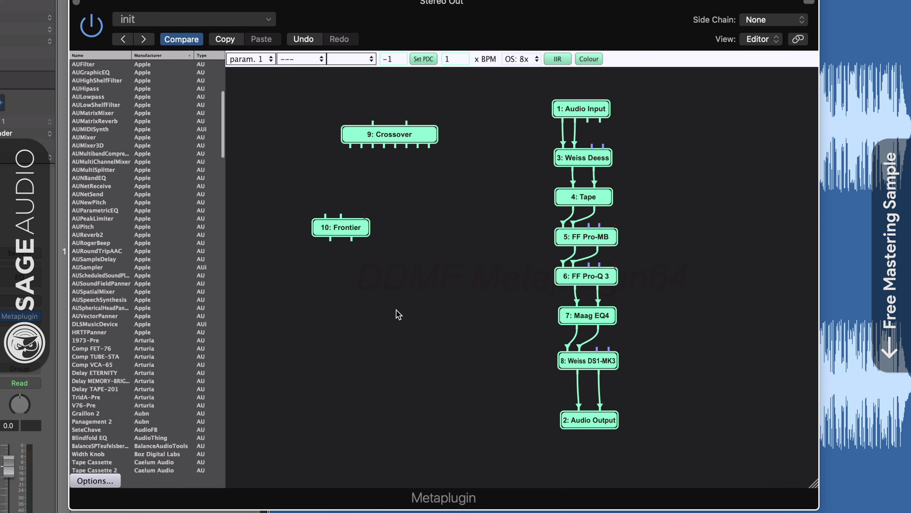
double_click(339, 226)
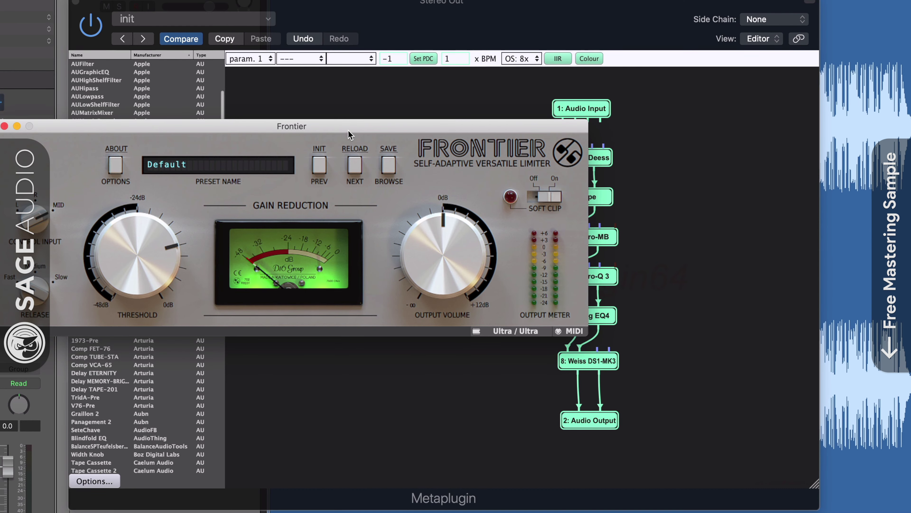
drag(357, 123, 477, 155)
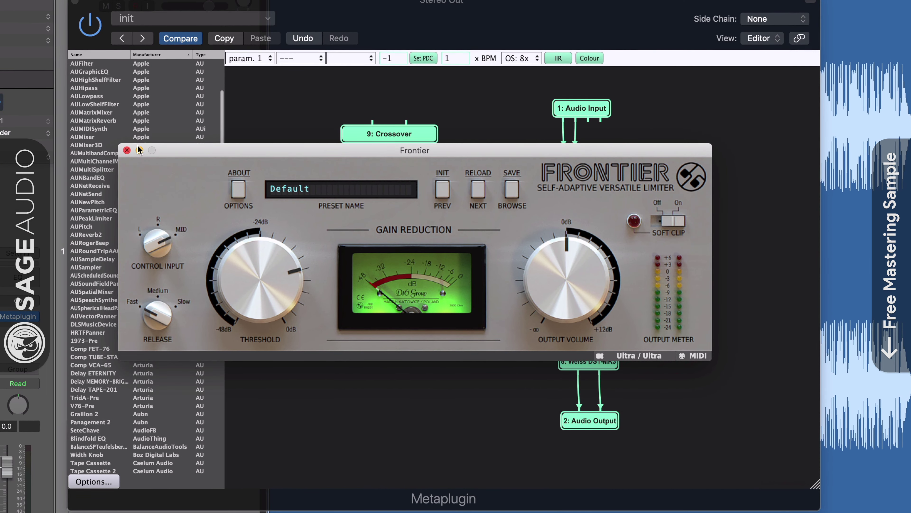
click(126, 150)
right_click(332, 235)
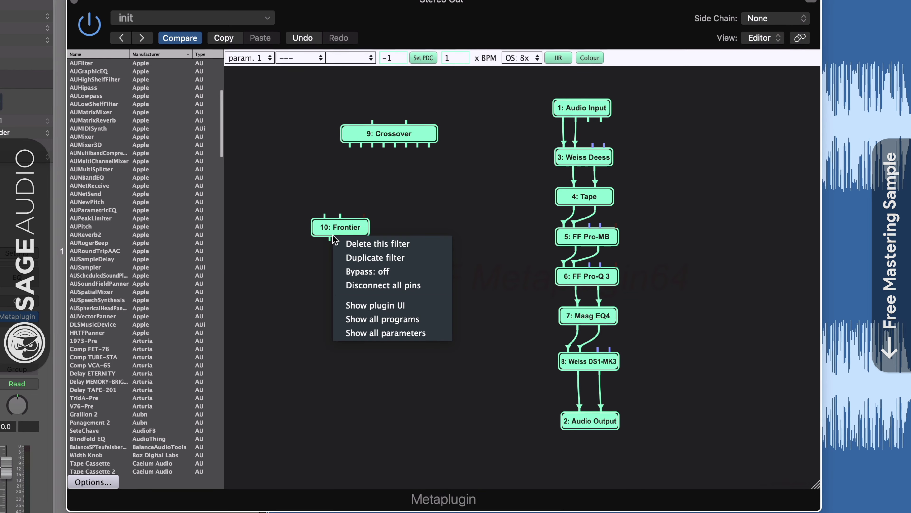
click(359, 243)
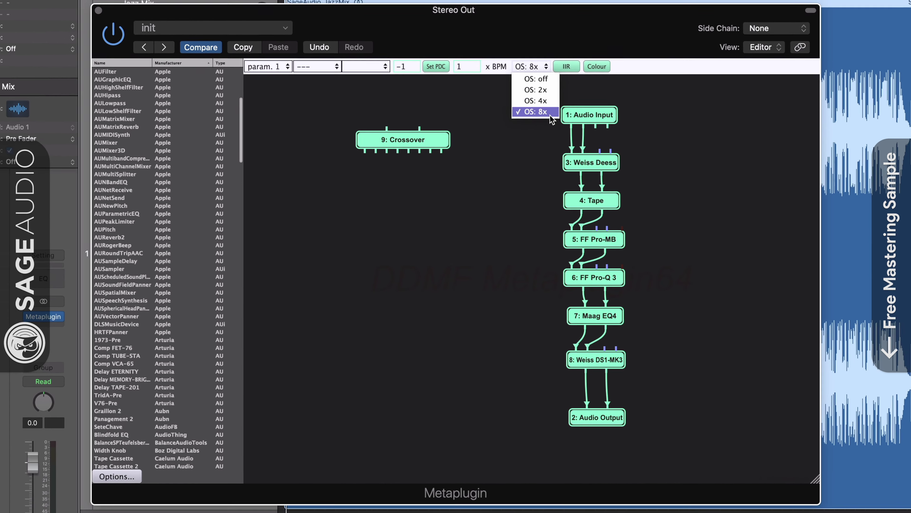
click(531, 104)
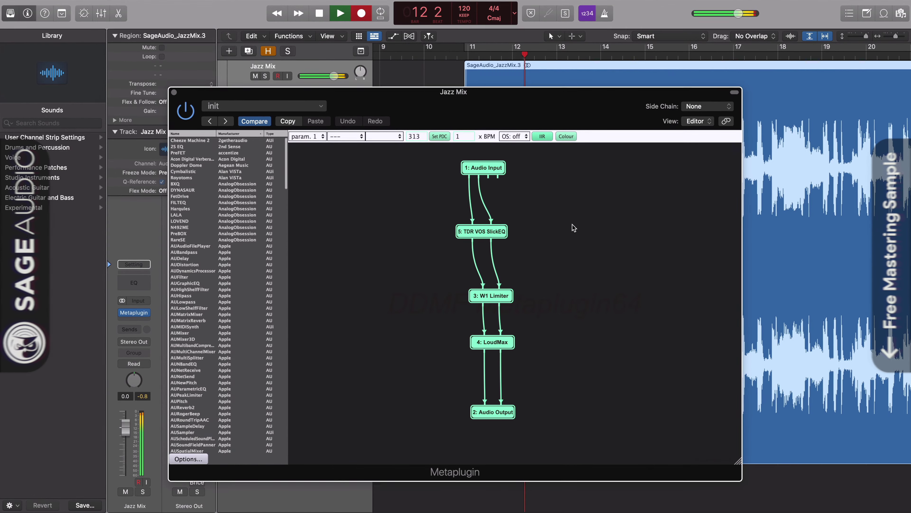
Step: Try 2x and off on the Jazz Mix Metaplugin oversampling, settling on 8x
click(524, 134)
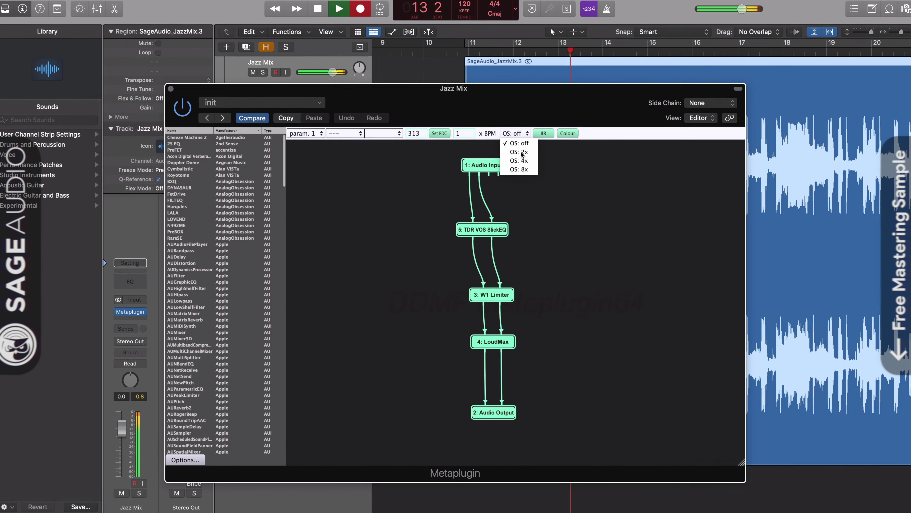
click(536, 155)
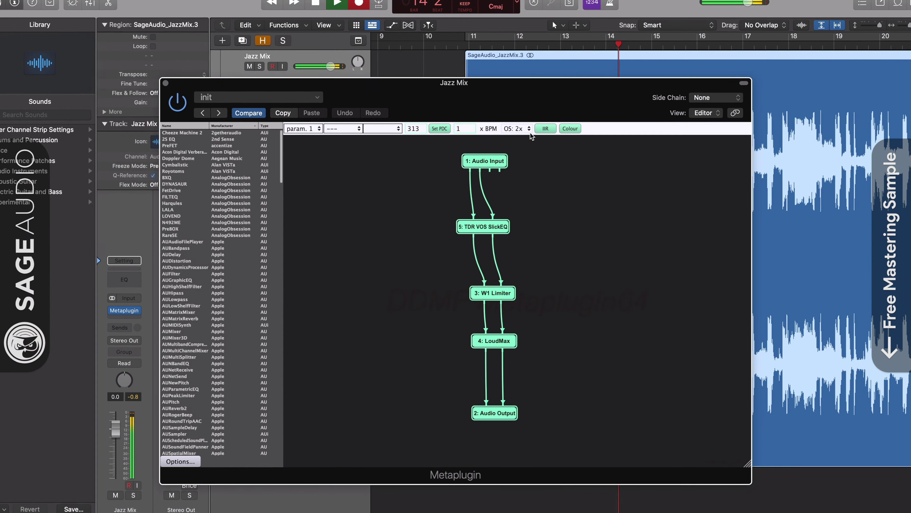
click(528, 131)
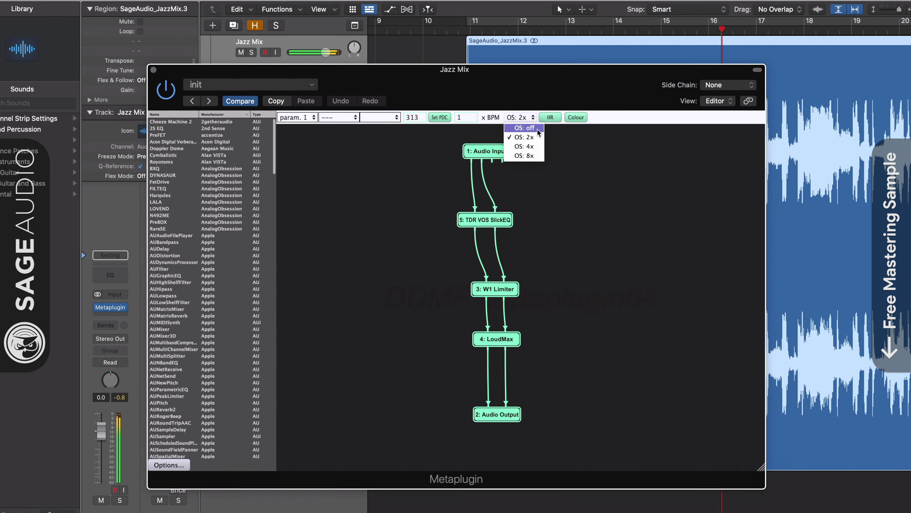
click(537, 130)
click(532, 114)
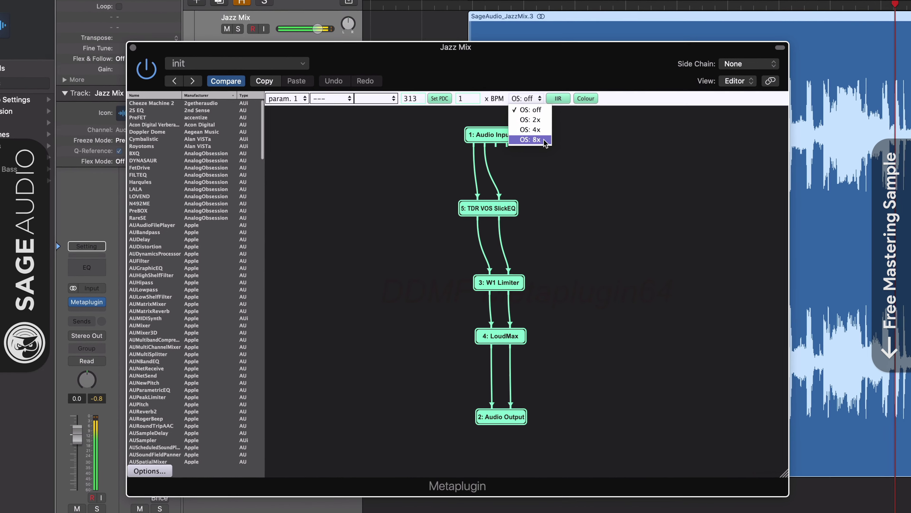
click(540, 143)
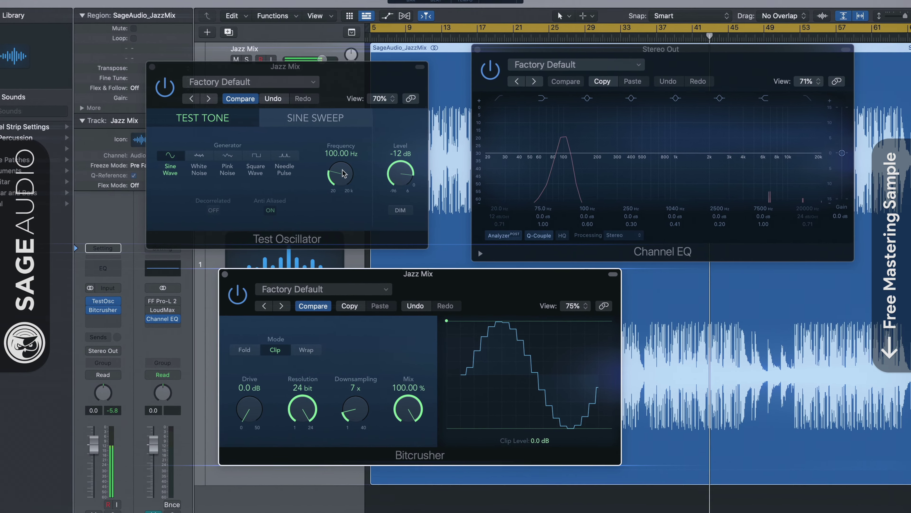
Step: Turn up the Test Oscillator frequency and set the Pro-L 2 limiting style to Dynamic
drag(345, 177, 338, 131)
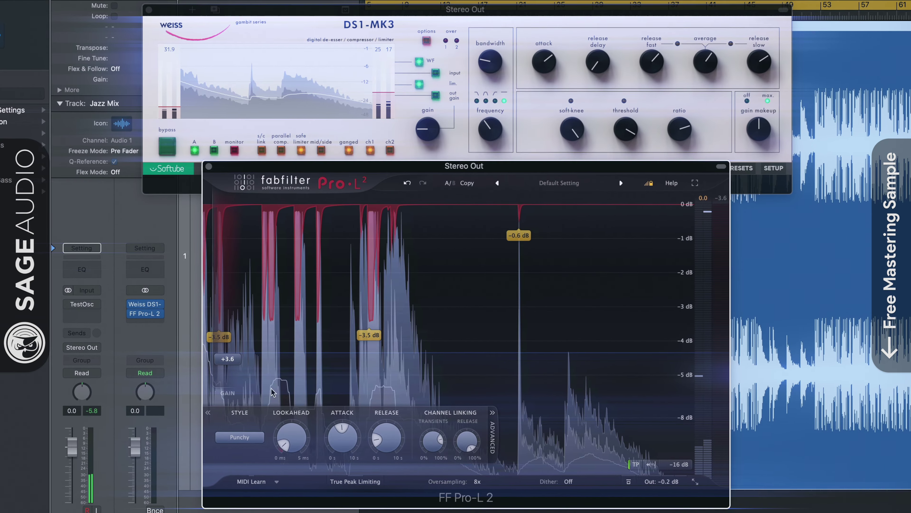
click(240, 437)
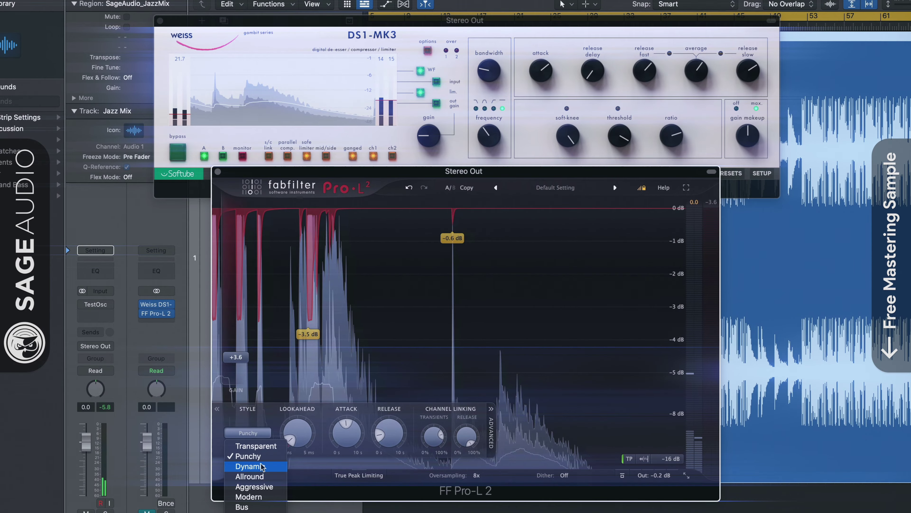
click(253, 476)
click(257, 427)
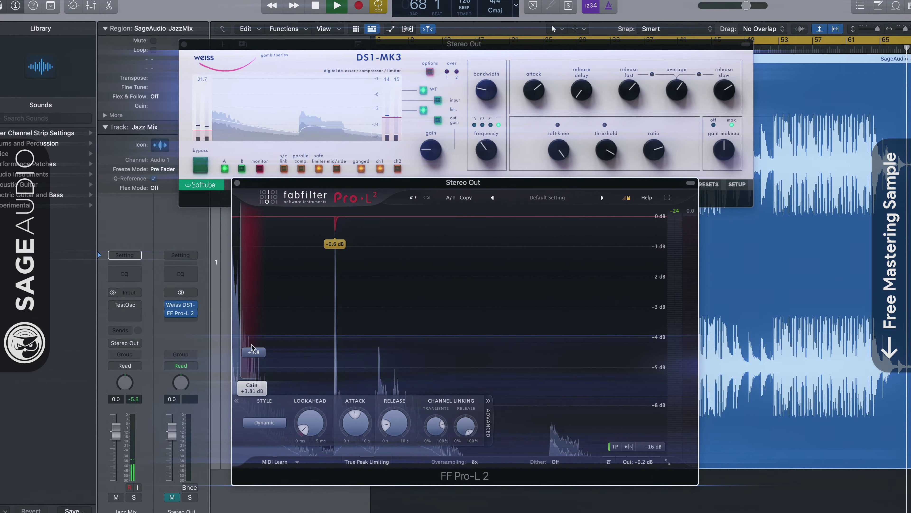
click(265, 436)
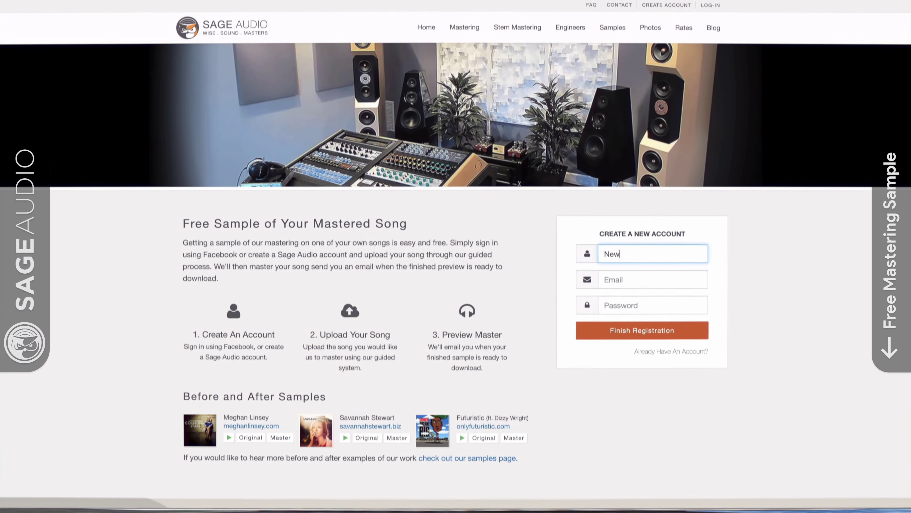
Step: Enter the account name and e-mail address on the Sage Audio sign-up form, then begin typing the song name
text(NewArtist)
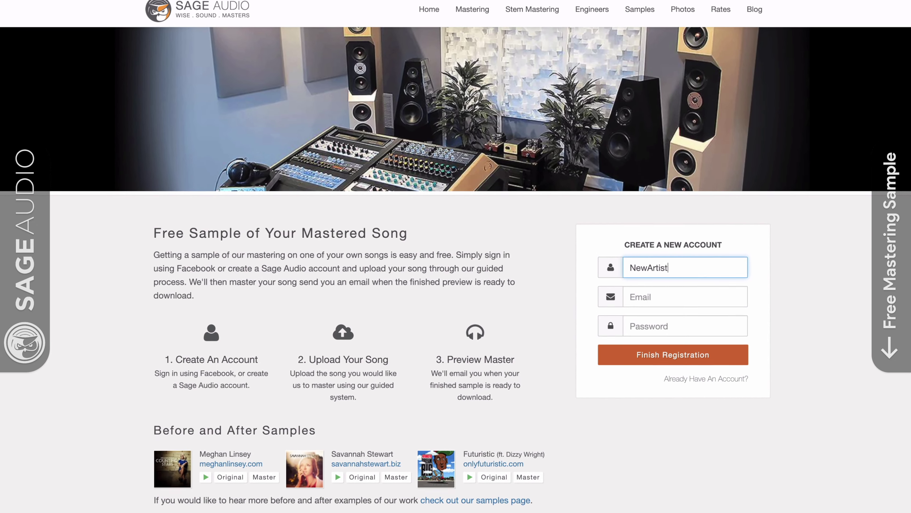
key(Tab)
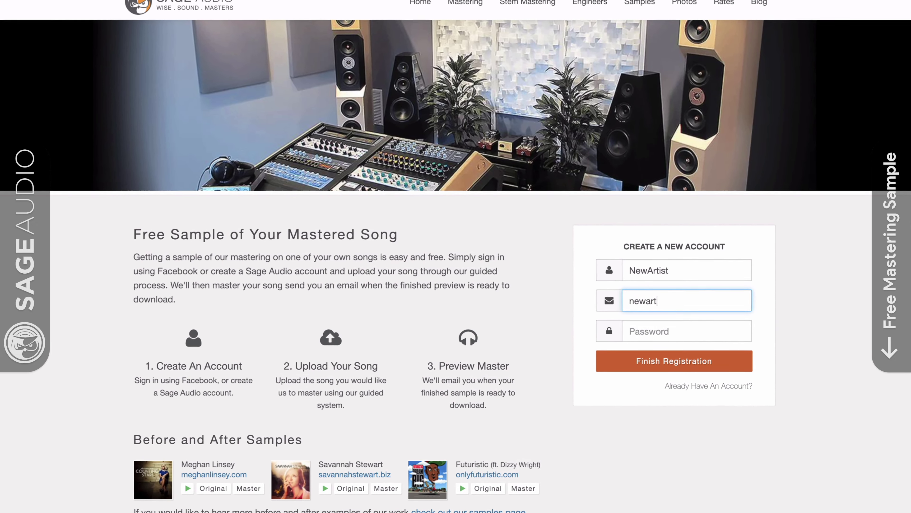
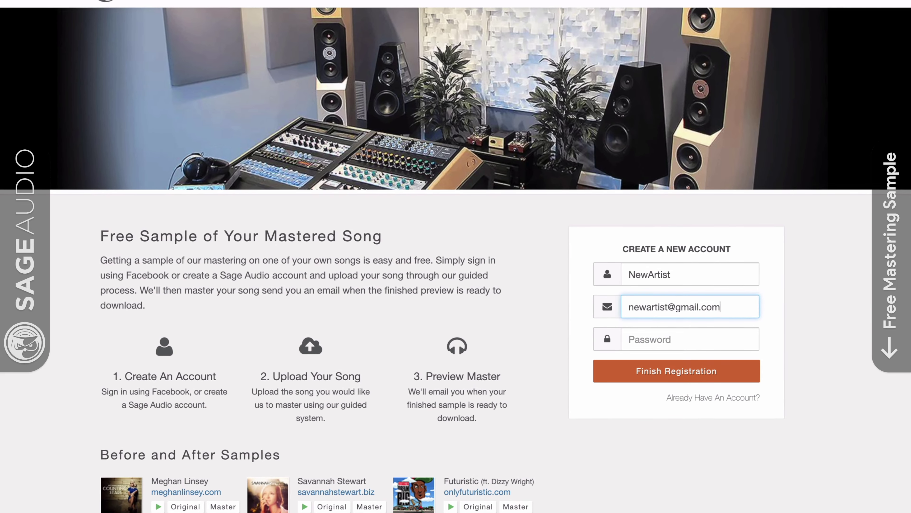
key(Tab)
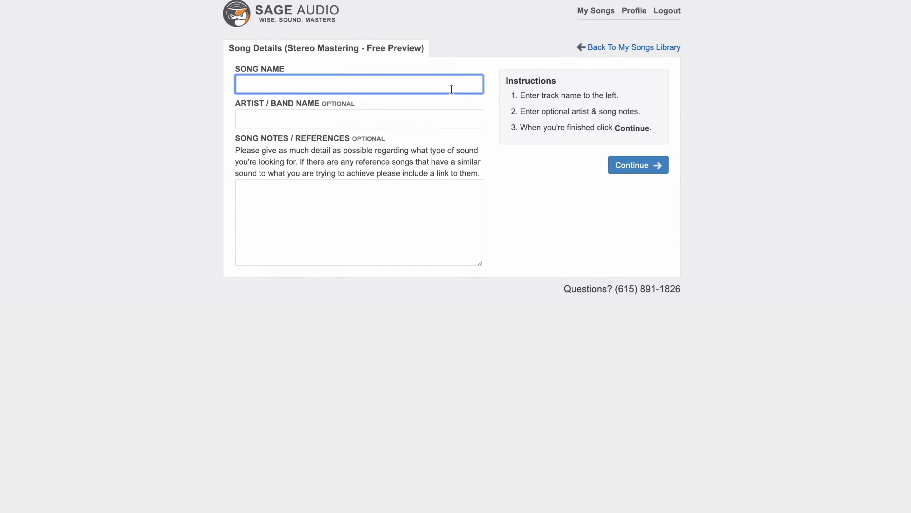
text(N)
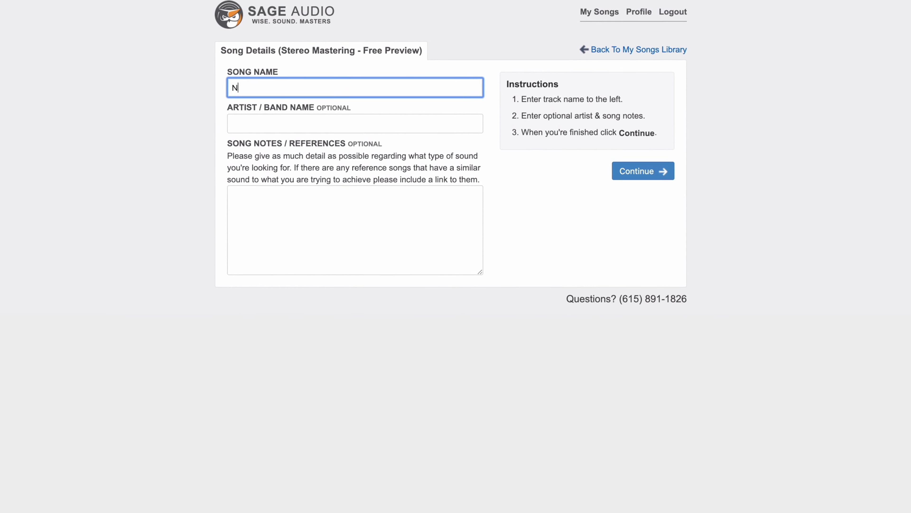